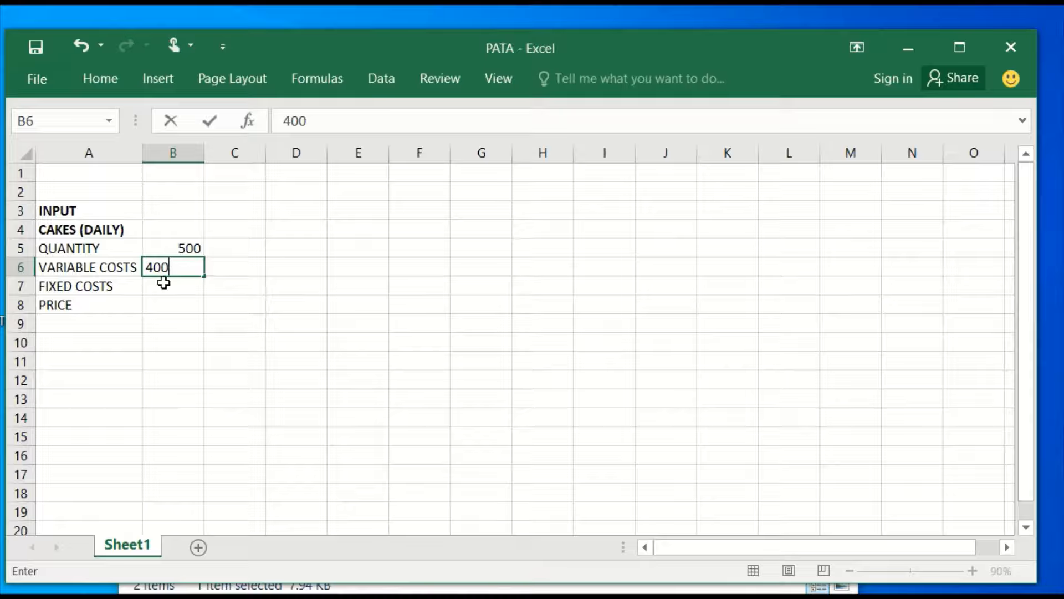
Enter 150000 as the fixed costs in B7 and 1000 as the price in B8.
click(169, 282)
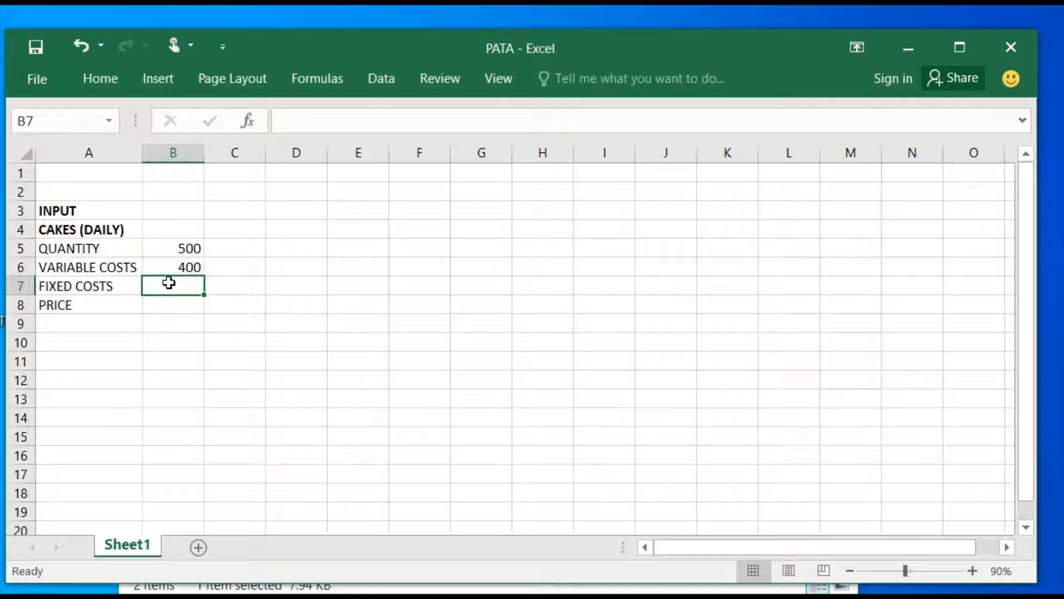
text(1)
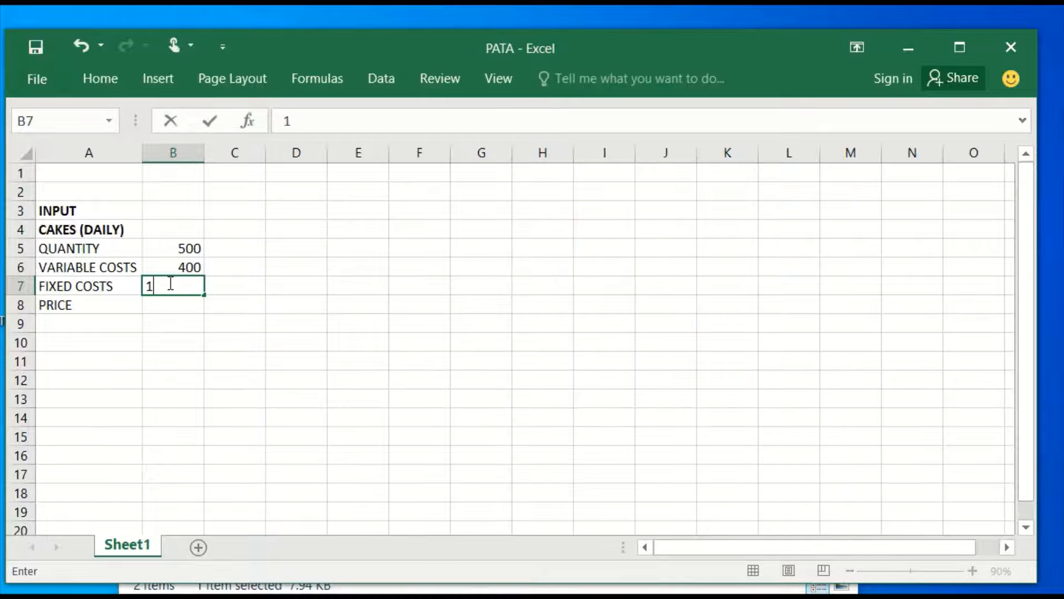
text(50000)
click(158, 306)
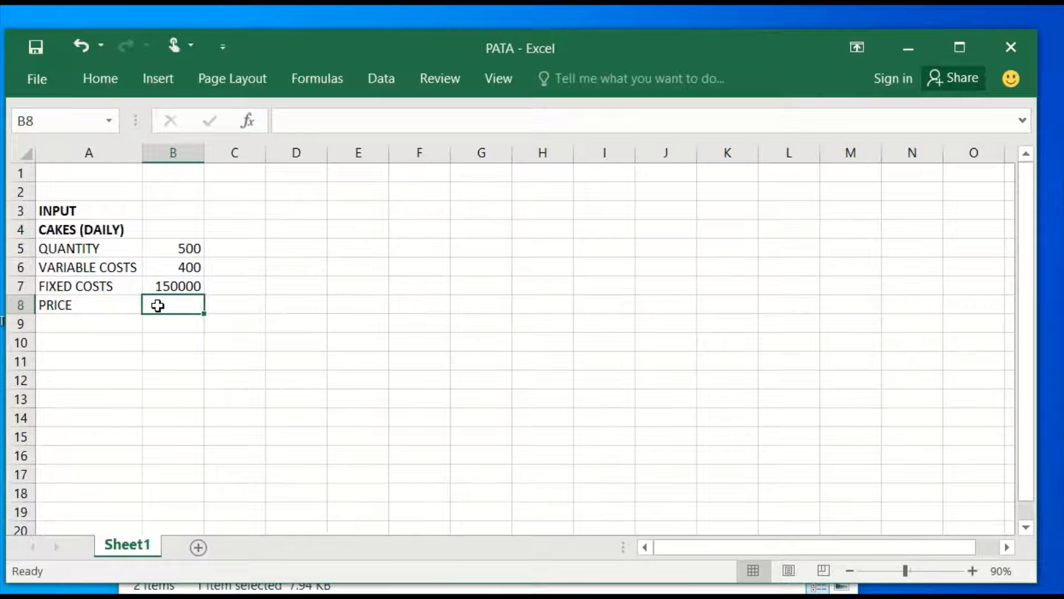
text(1000)
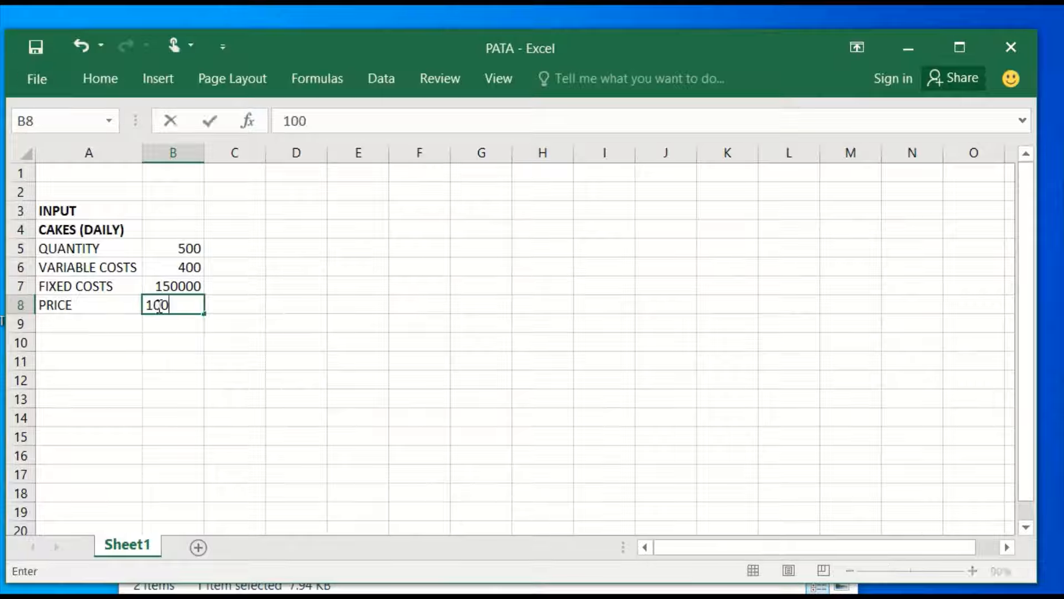
click(161, 328)
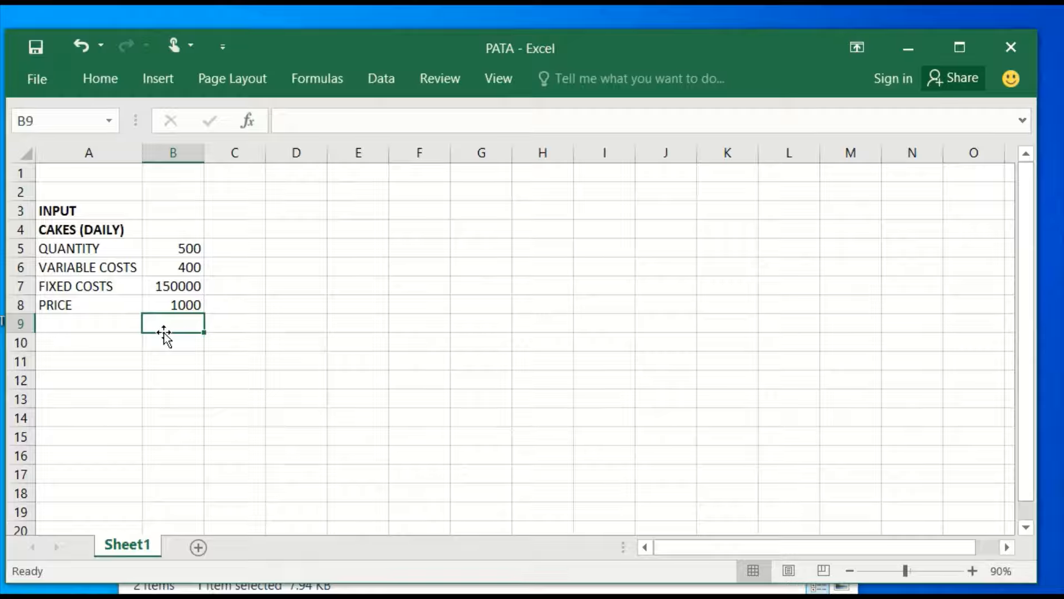
click(164, 335)
Label A10 as REVENUE and calculate quantity times price in B10 with the formula =B5*B8.
click(75, 346)
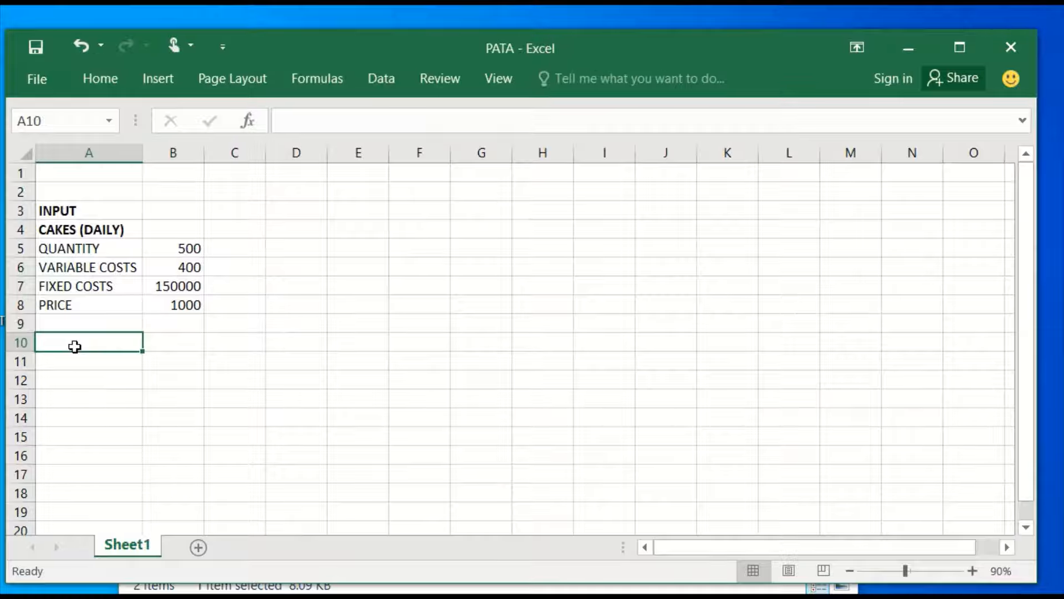
text(REVENUE)
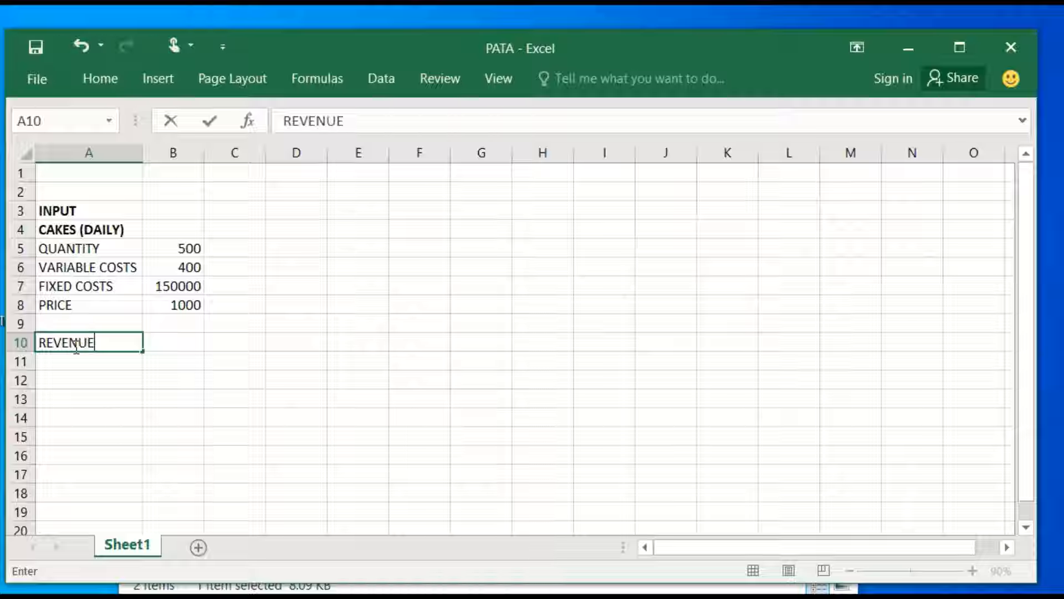
click(176, 345)
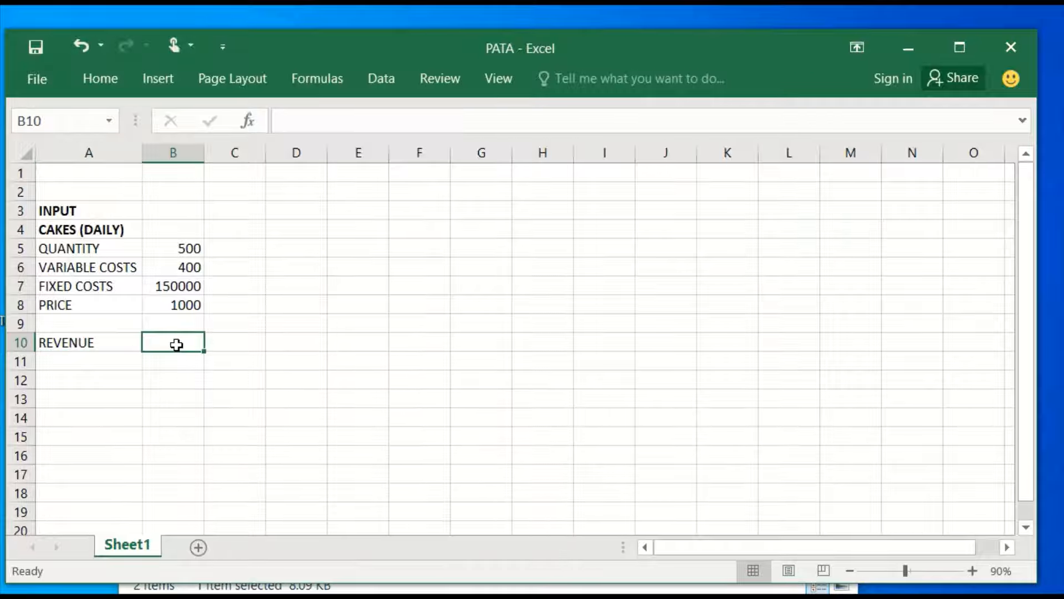
text(=)
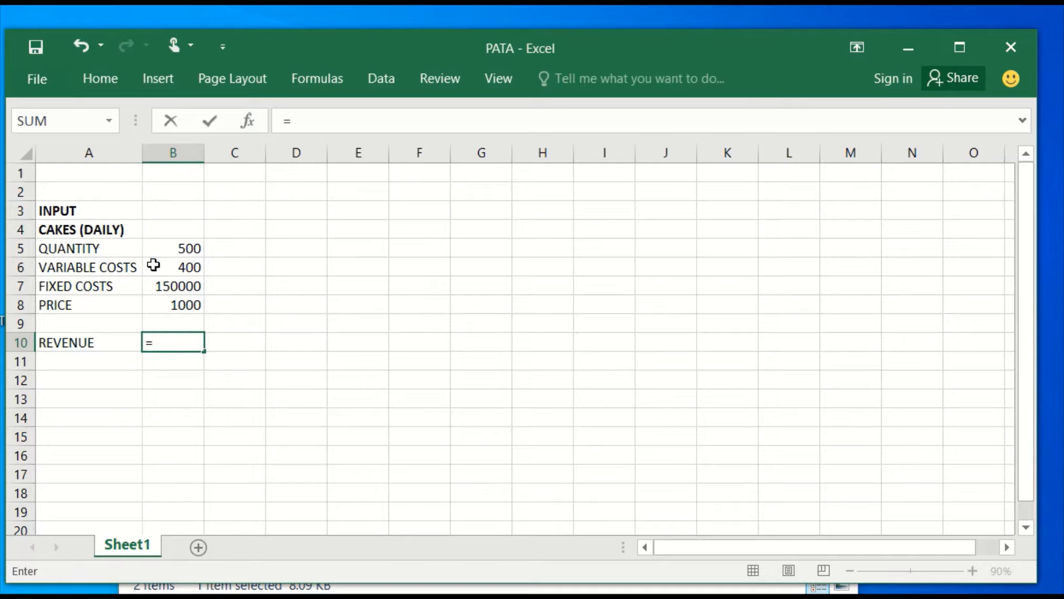
click(182, 249)
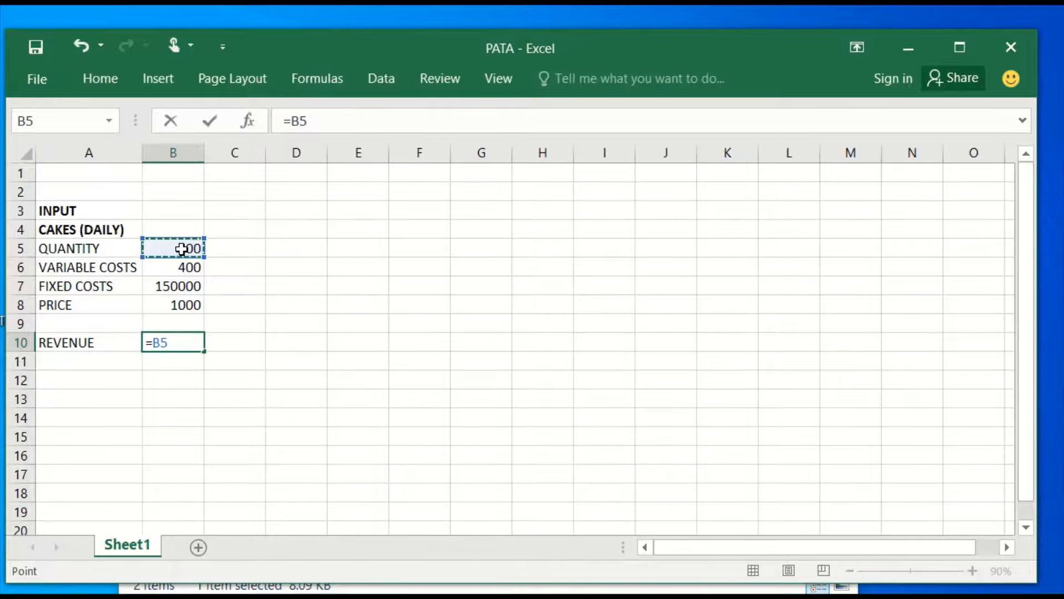
text(*)
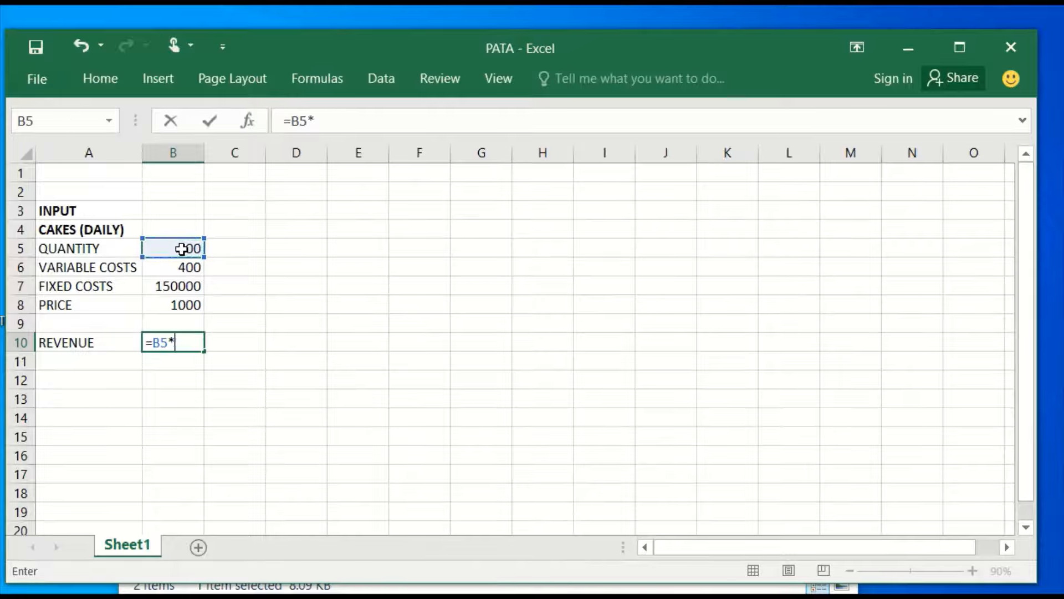
click(176, 312)
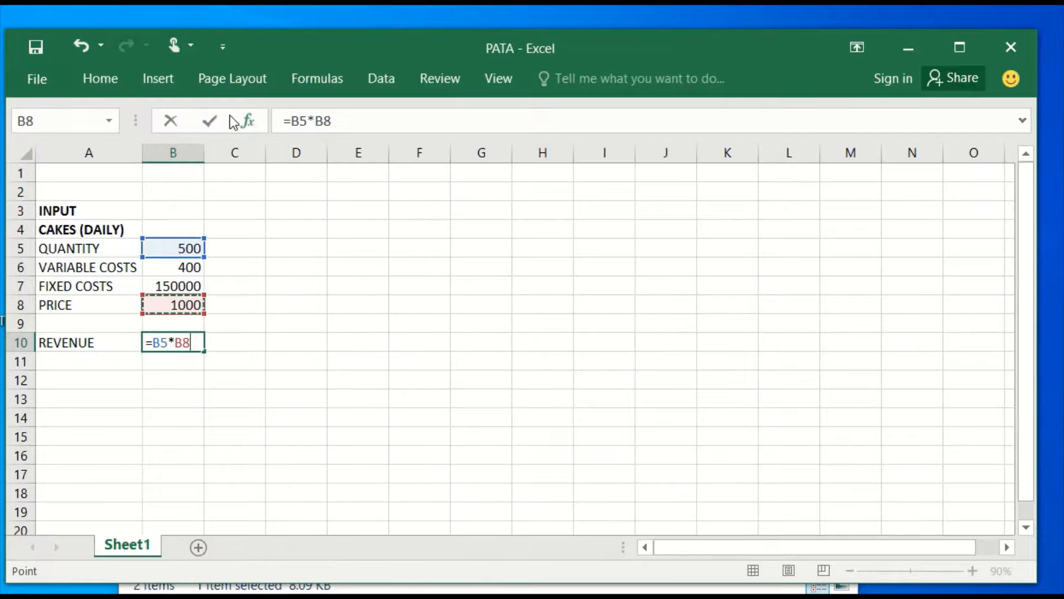
click(211, 124)
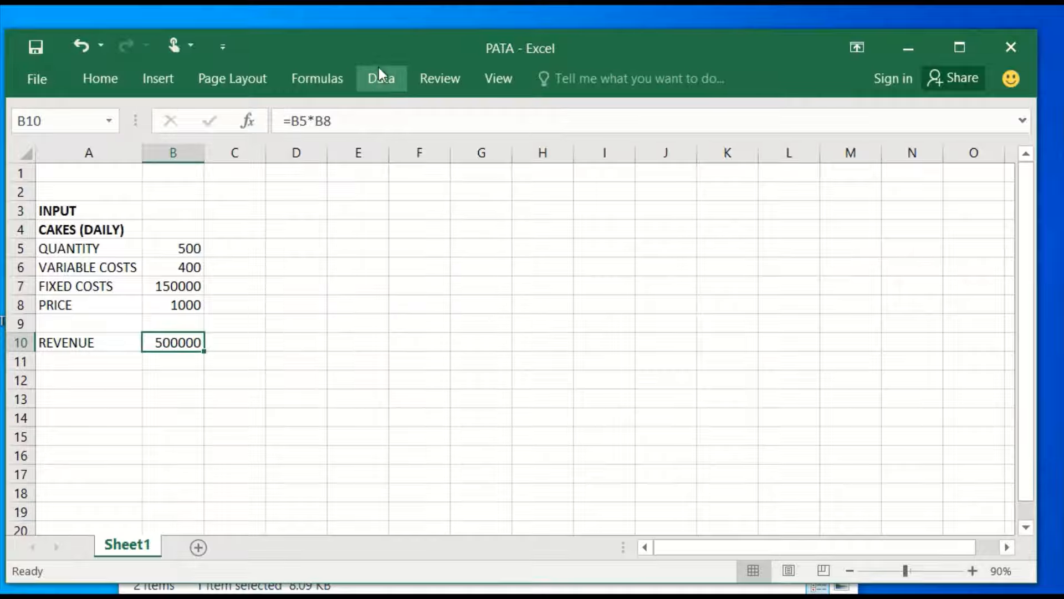
Start a new What-If scenario in the Scenario Manager and name it SCENARIO1.
click(379, 83)
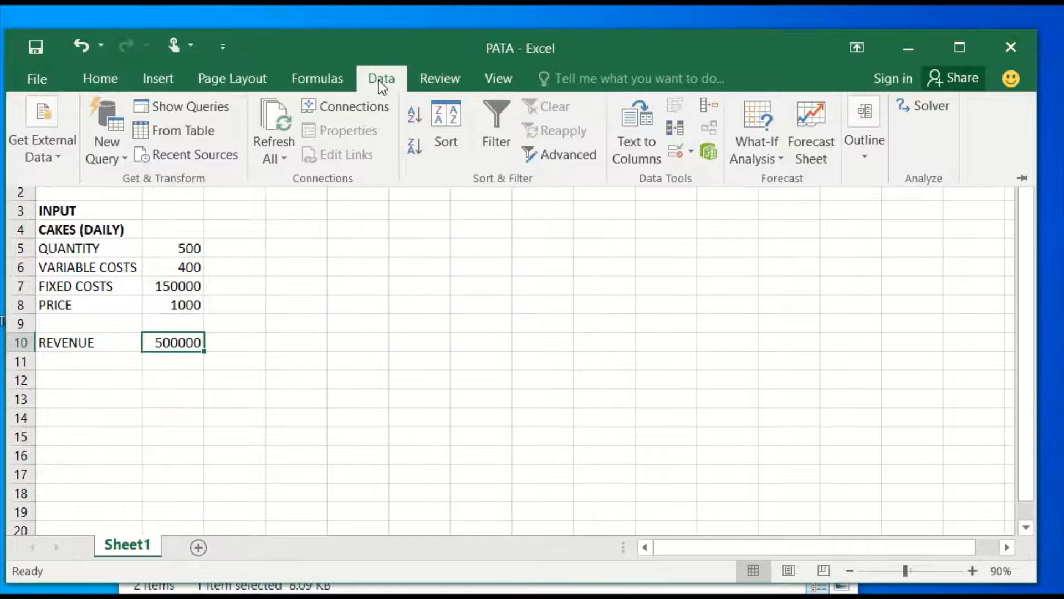
click(773, 163)
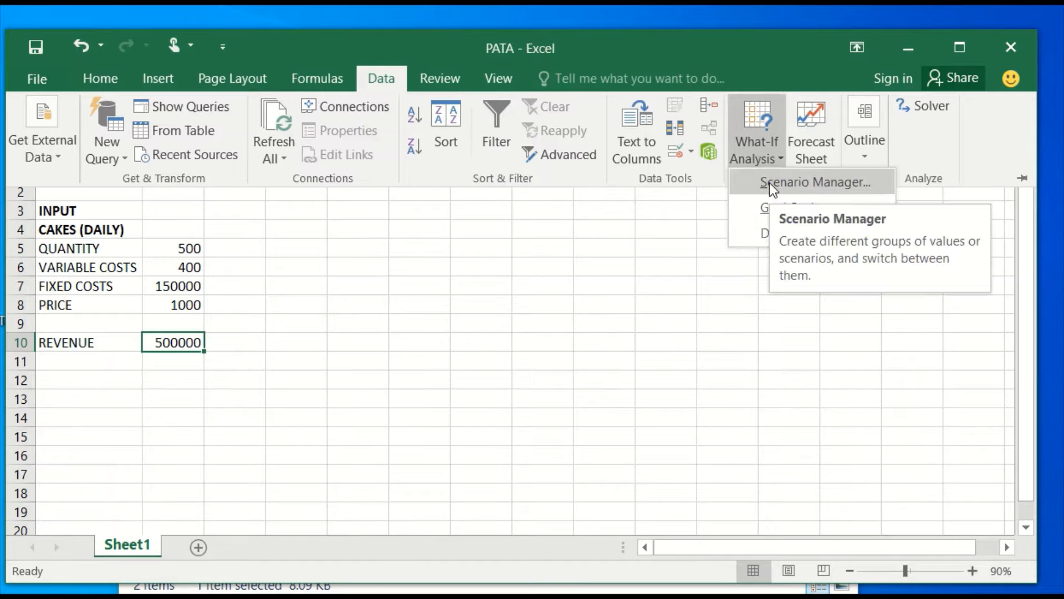
click(770, 183)
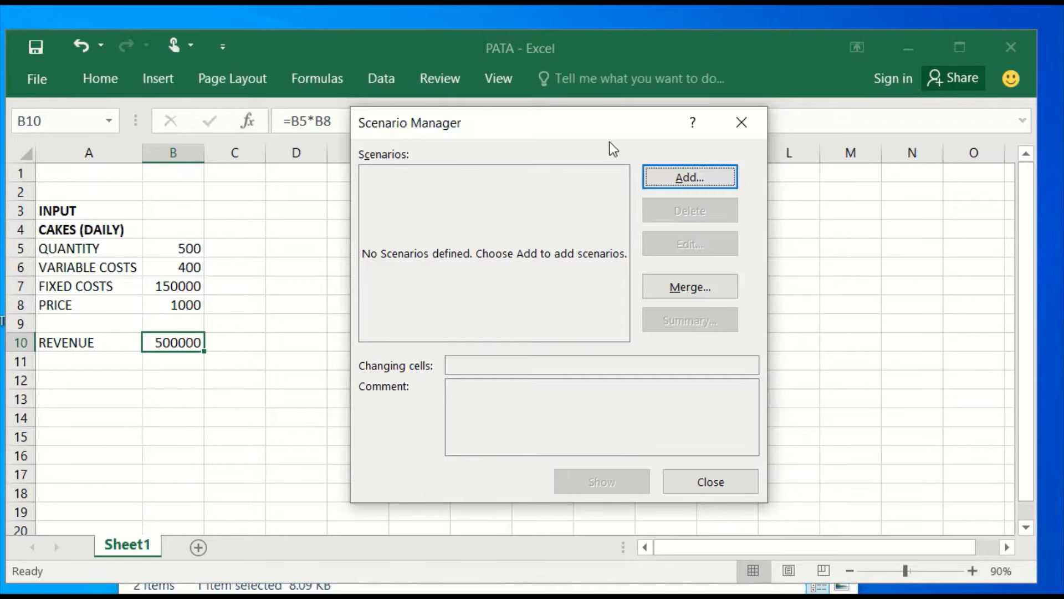
click(689, 184)
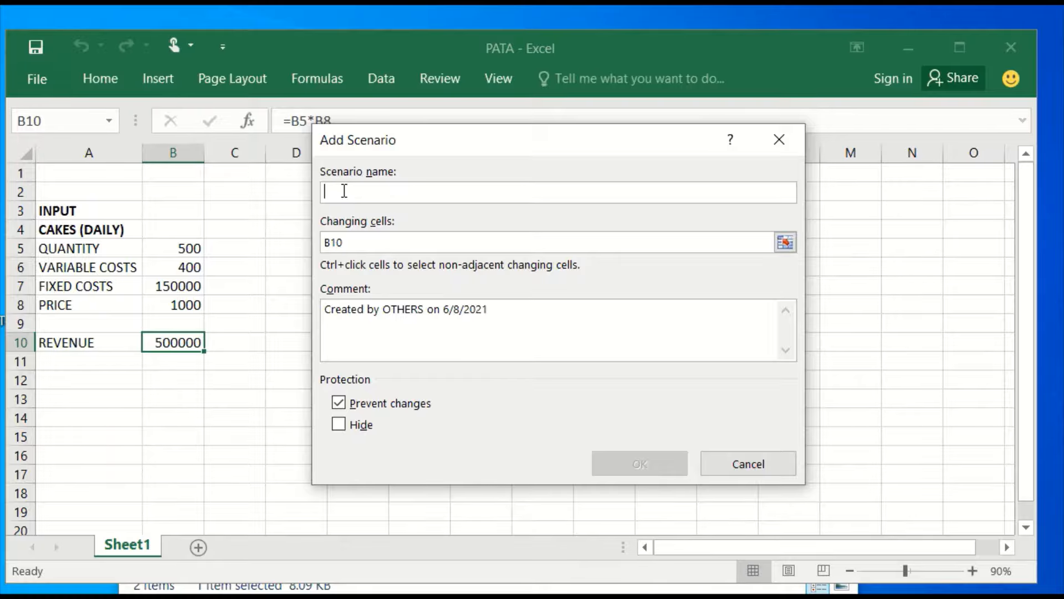
text(SC)
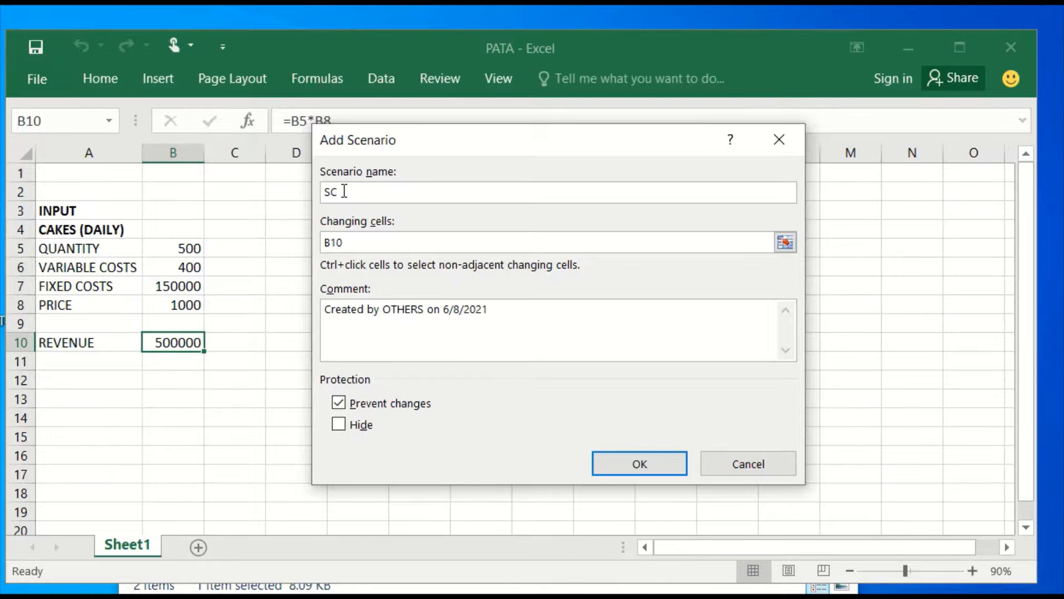
text(ENARIO1)
Set the changing cells of SCENARIO1 to the quantity in B5 and the price in B8, and accept the definition.
click(348, 240)
key(Tab)
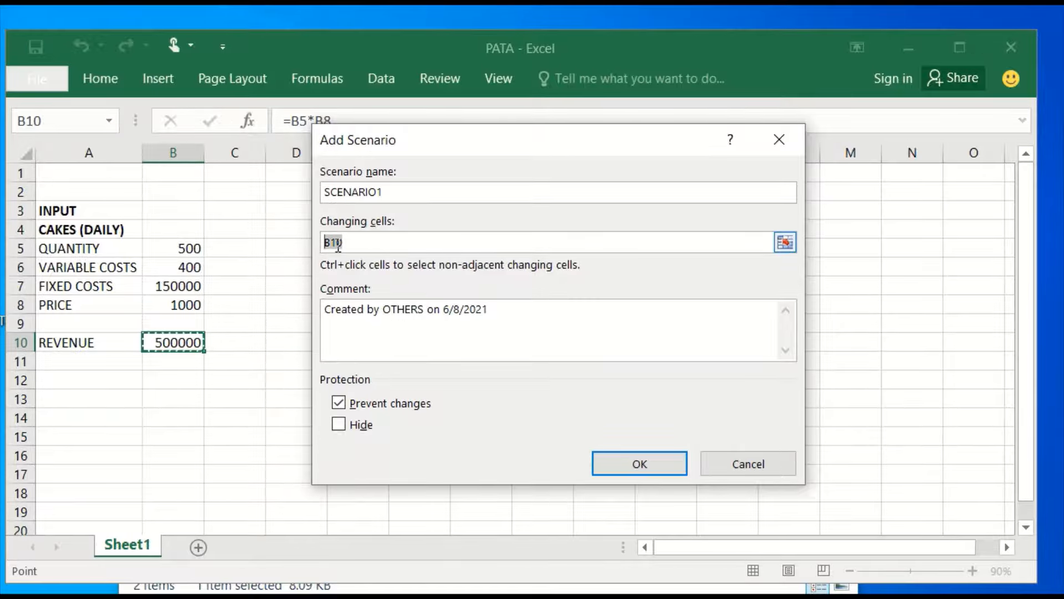
key(BackSpace)
click(183, 252)
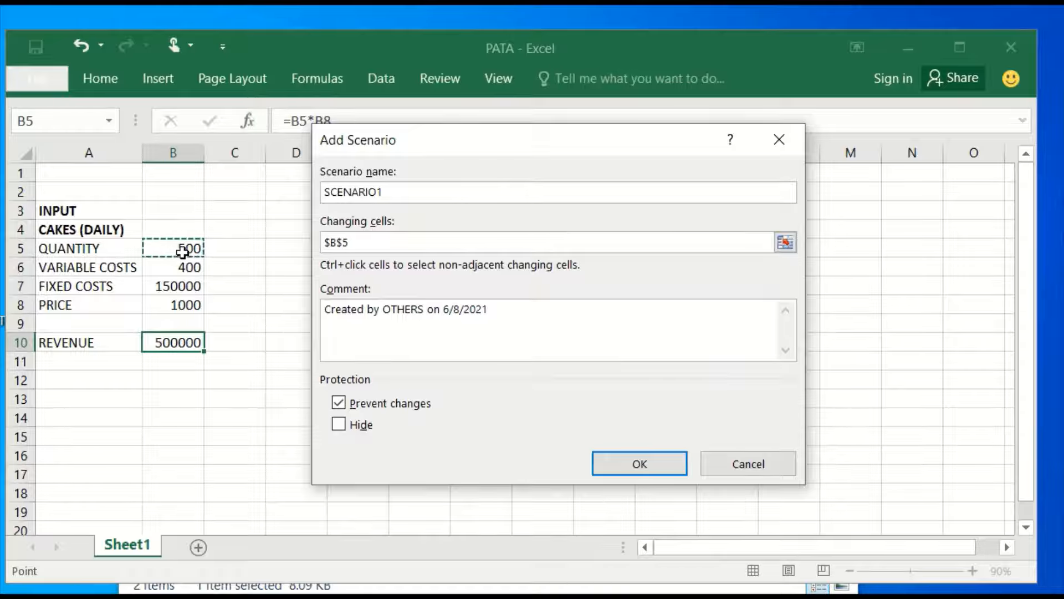
text(,)
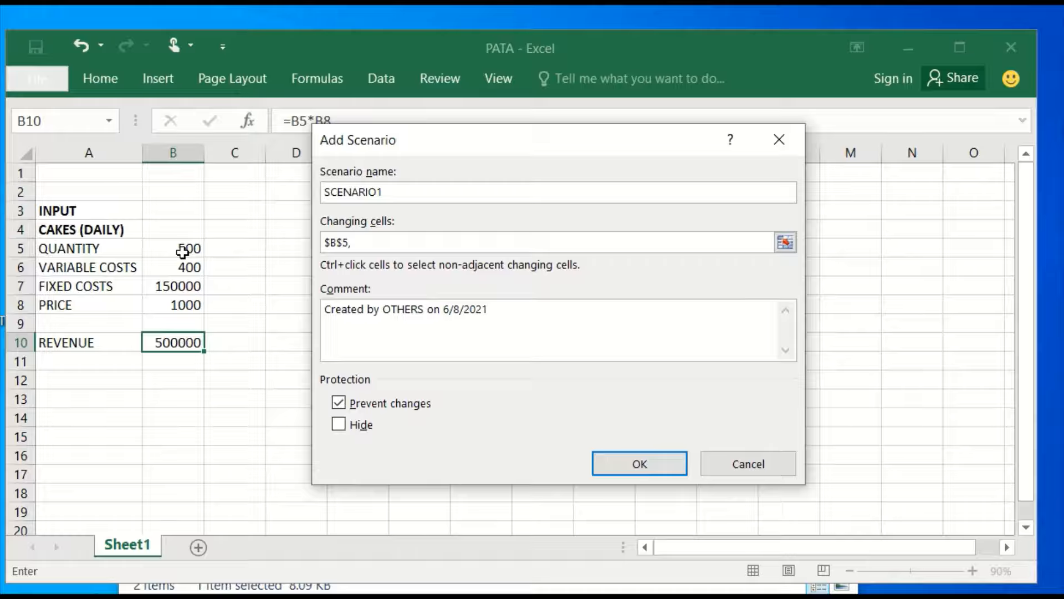
click(174, 303)
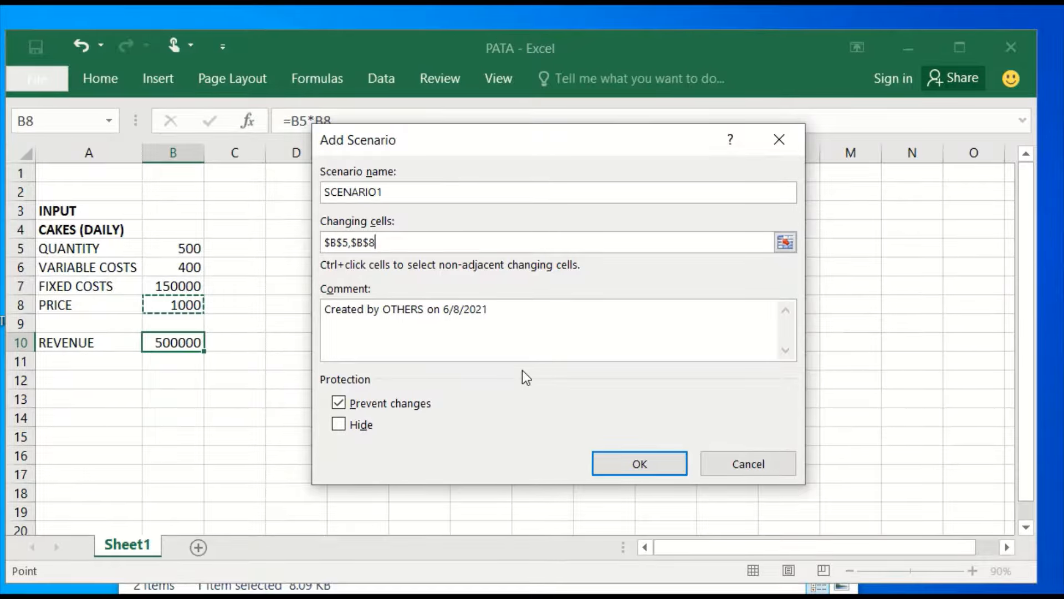
click(633, 457)
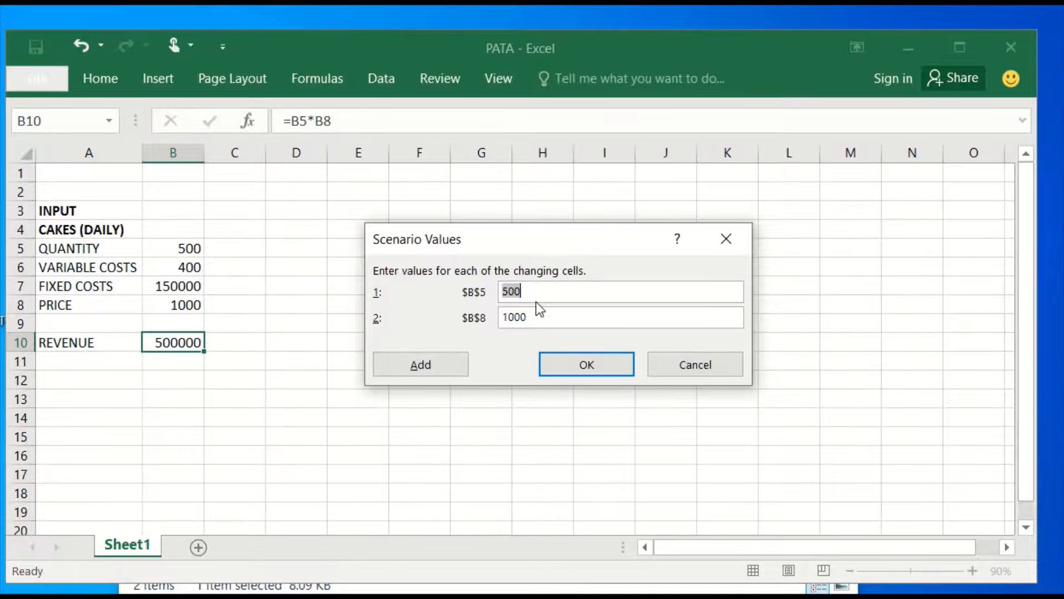
Give SCENARIO1 a quantity of 600 and a price of 1100, and continue to another new scenario.
drag(528, 293, 495, 295)
text(600)
drag(541, 317, 488, 320)
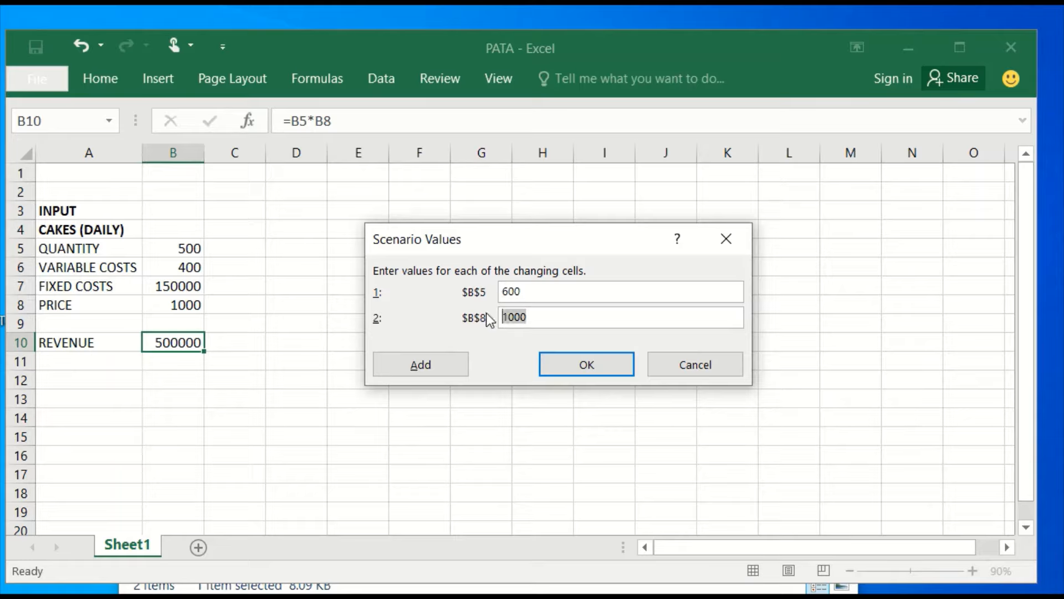
text(1100)
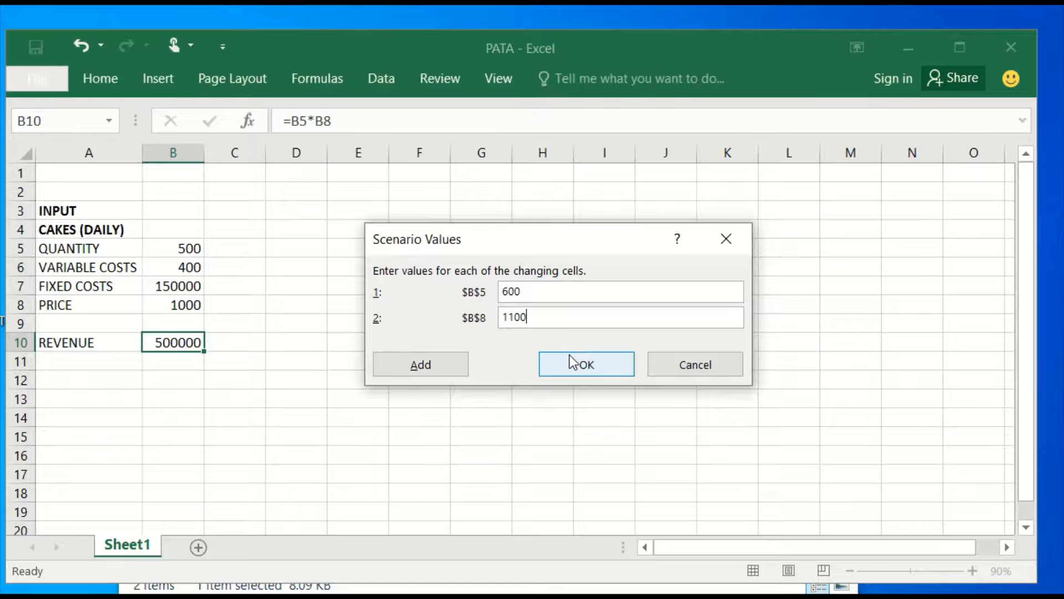
click(433, 376)
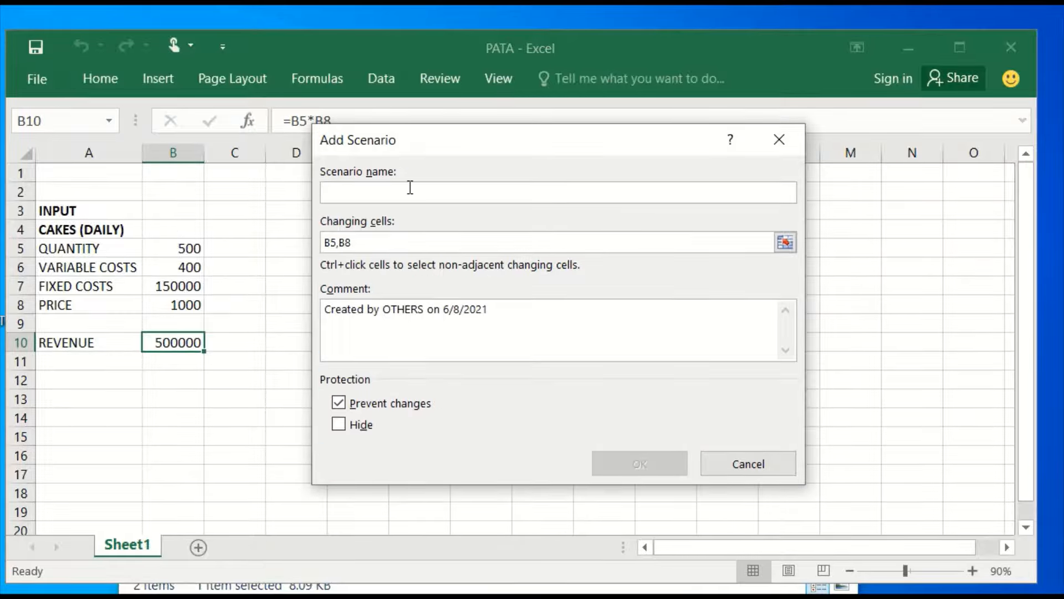
Define SCENARIO2 with a quantity of 650 and a price of 1000, and continue to another new scenario.
text(scEN)
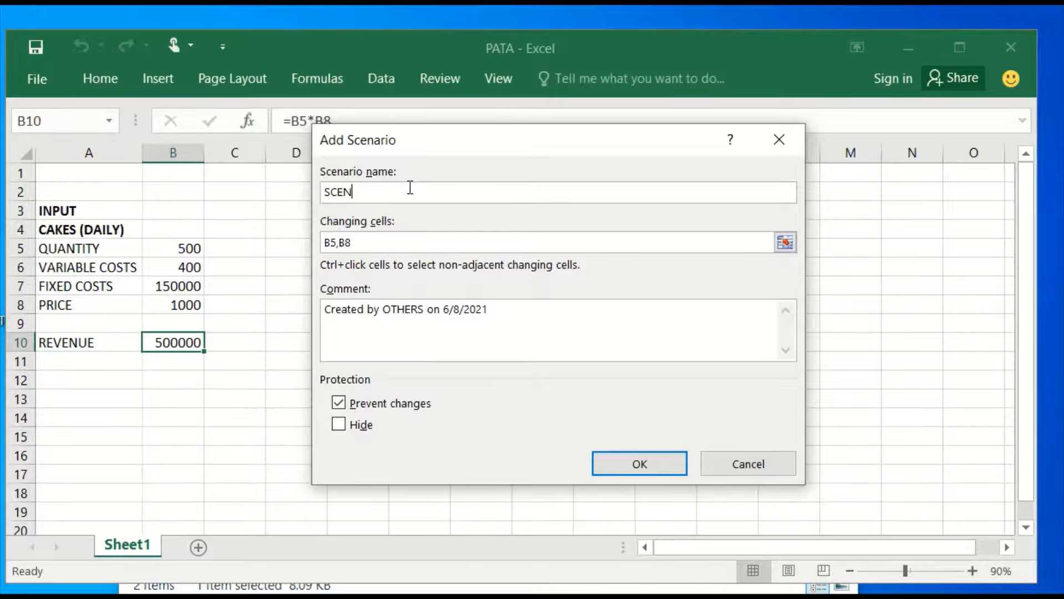
text(ARIO2)
click(634, 462)
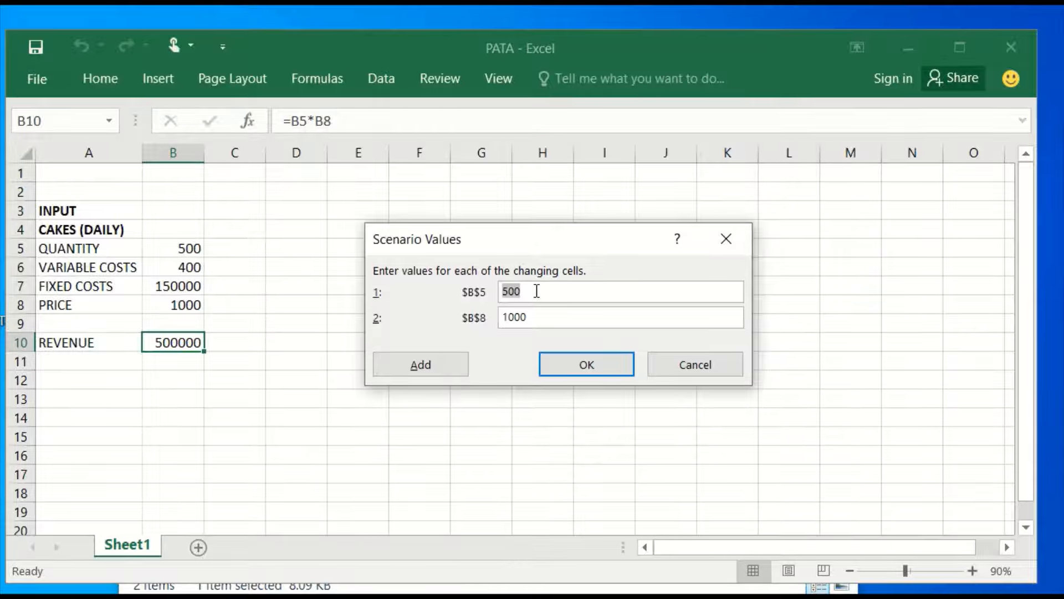
text(650)
key(Tab)
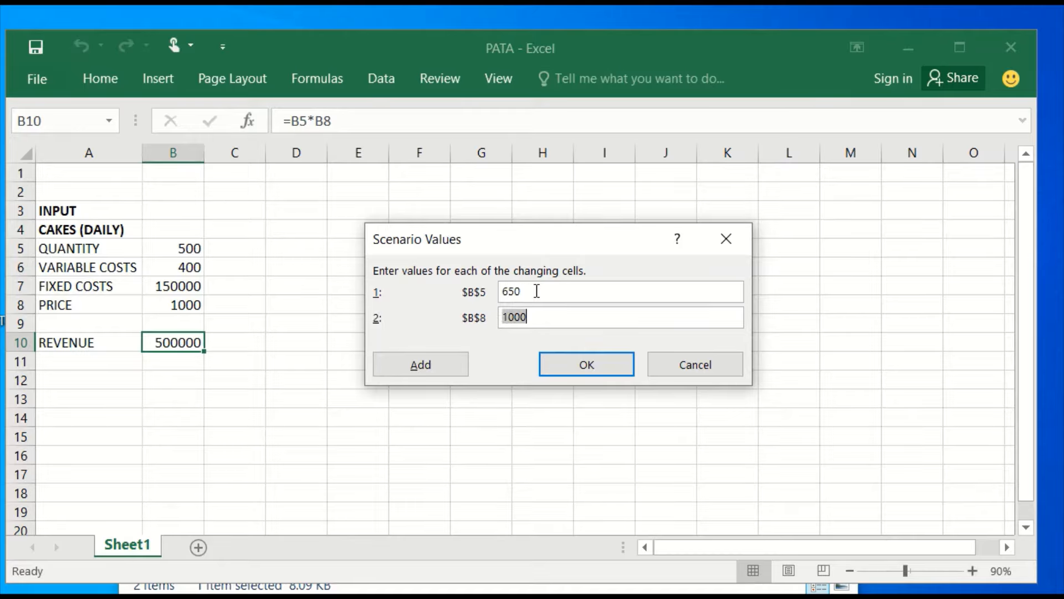
click(417, 354)
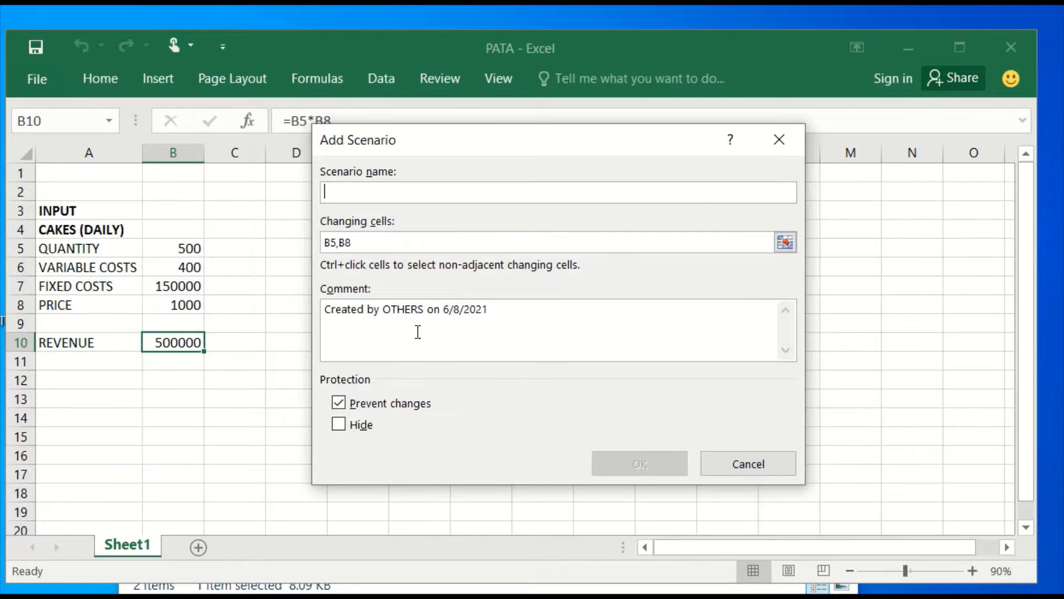
Define SCENARIO3 with a quantity of 500 and a price of 1200, and finish adding scenarios.
text(SCENAR)
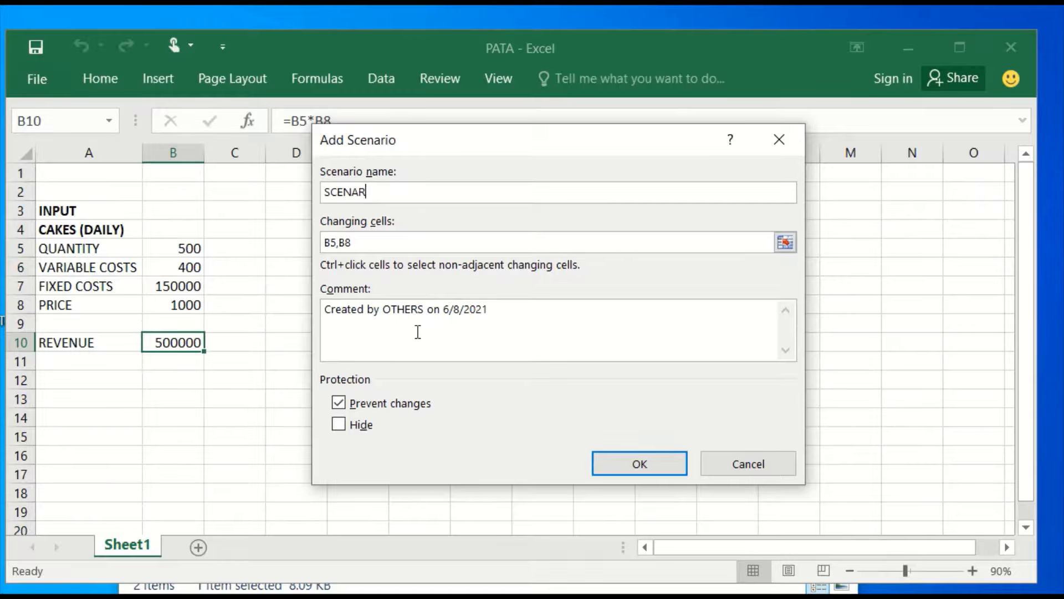
text(IO3)
click(631, 467)
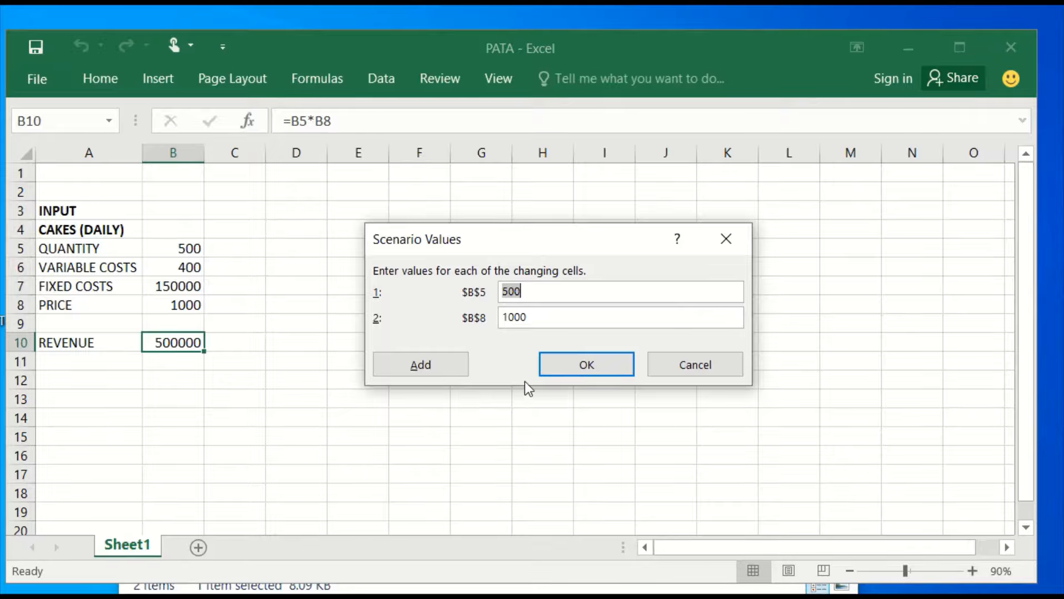
key(Tab)
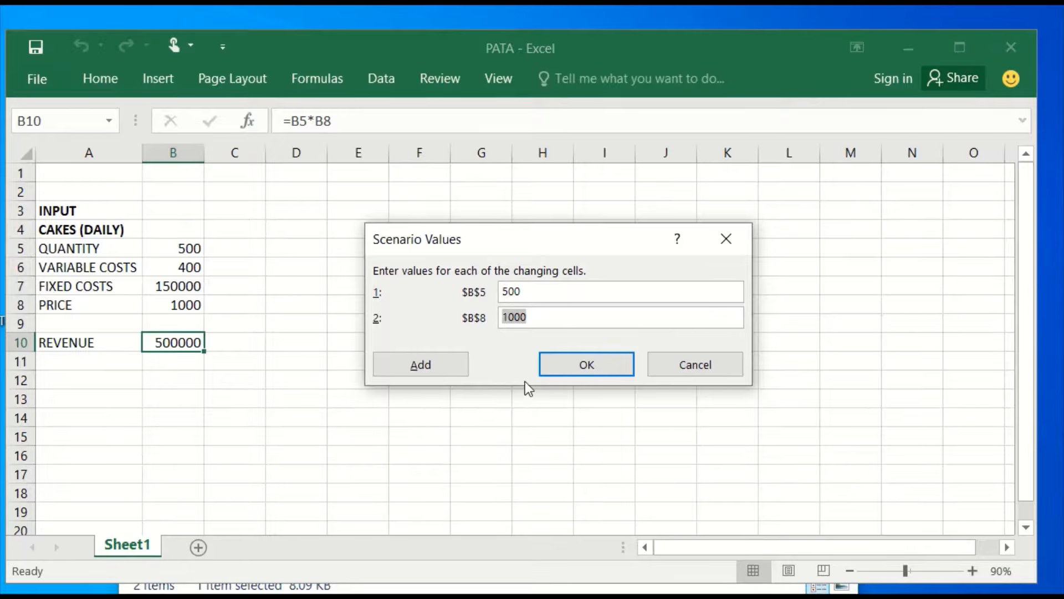
text(1200)
click(587, 366)
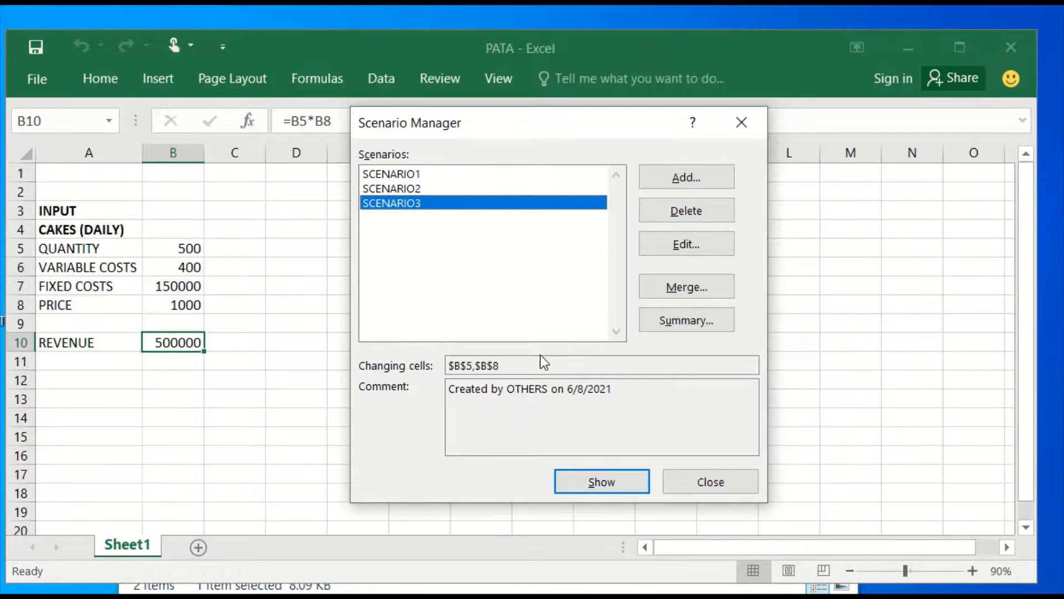
Generate a scenario summary report with B10 as the result cell, and compare it with the inputs on Sheet1.
click(701, 322)
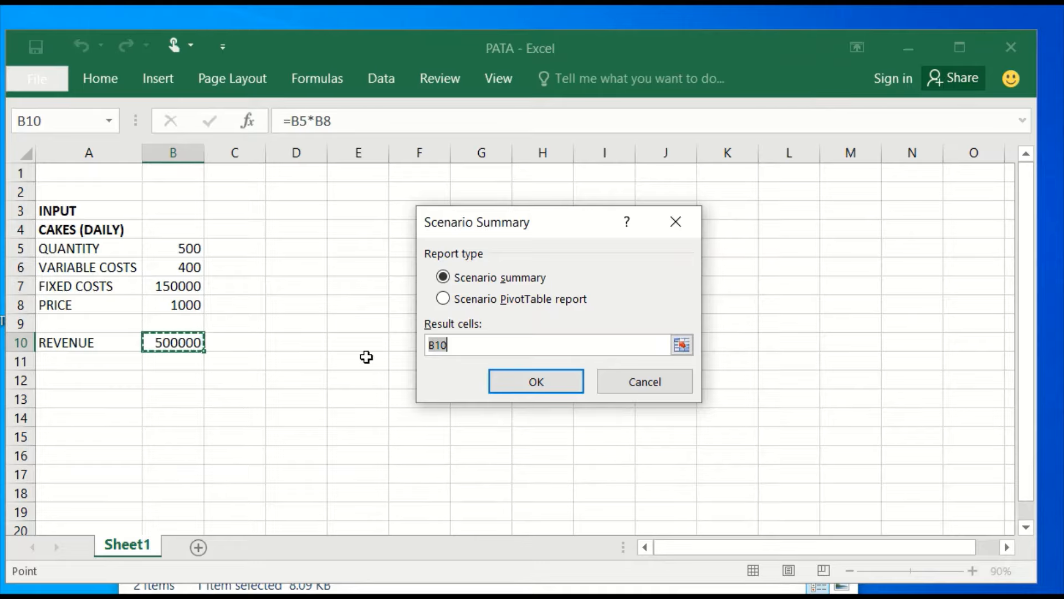
click(537, 380)
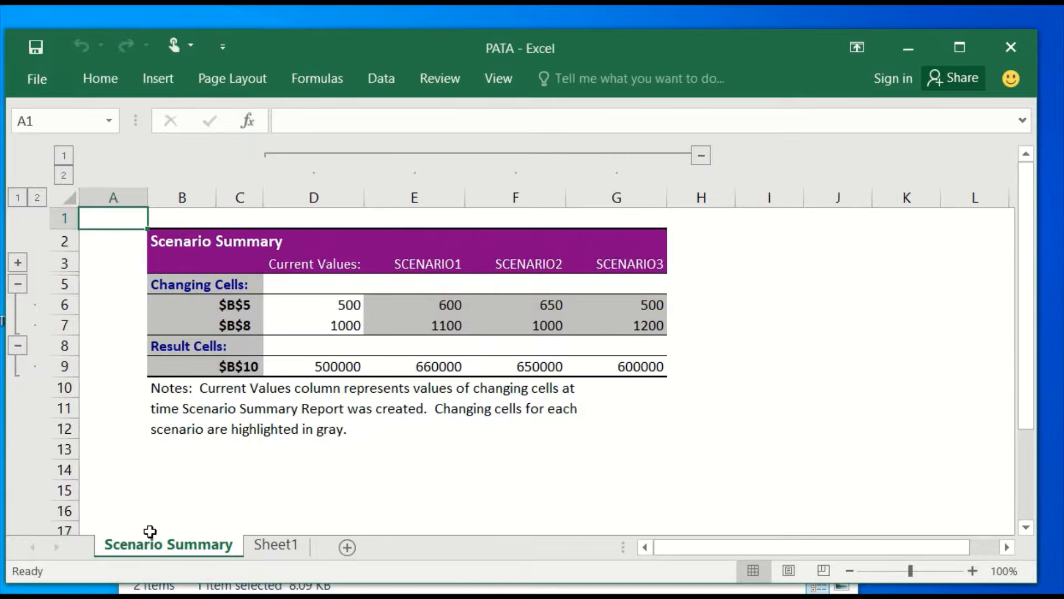
click(276, 546)
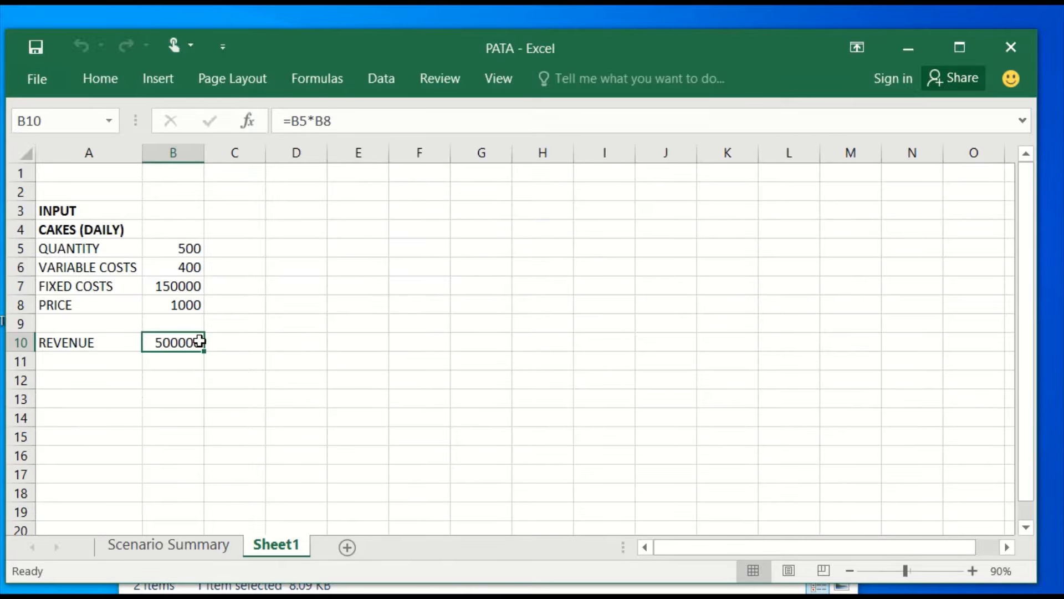
click(178, 554)
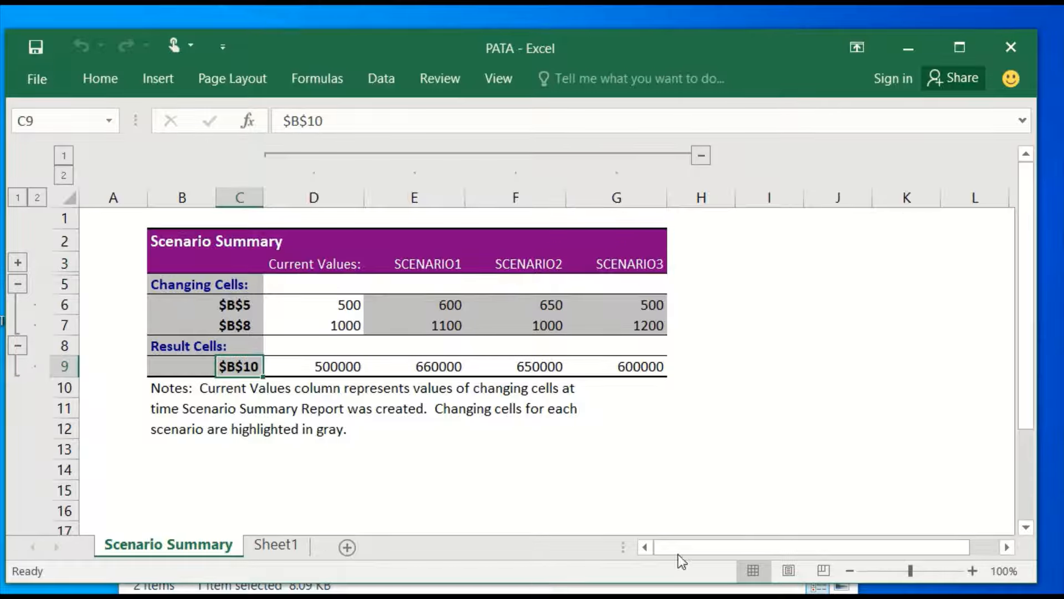
Add the label TOTAL COST in A11 of Sheet1, below the revenue row.
click(273, 545)
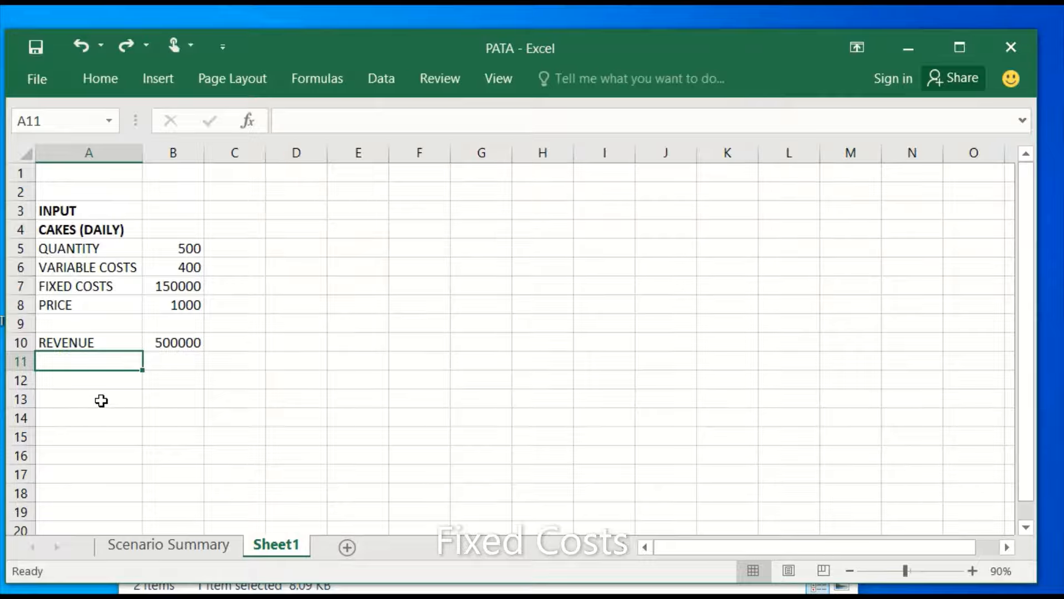
text(TO)
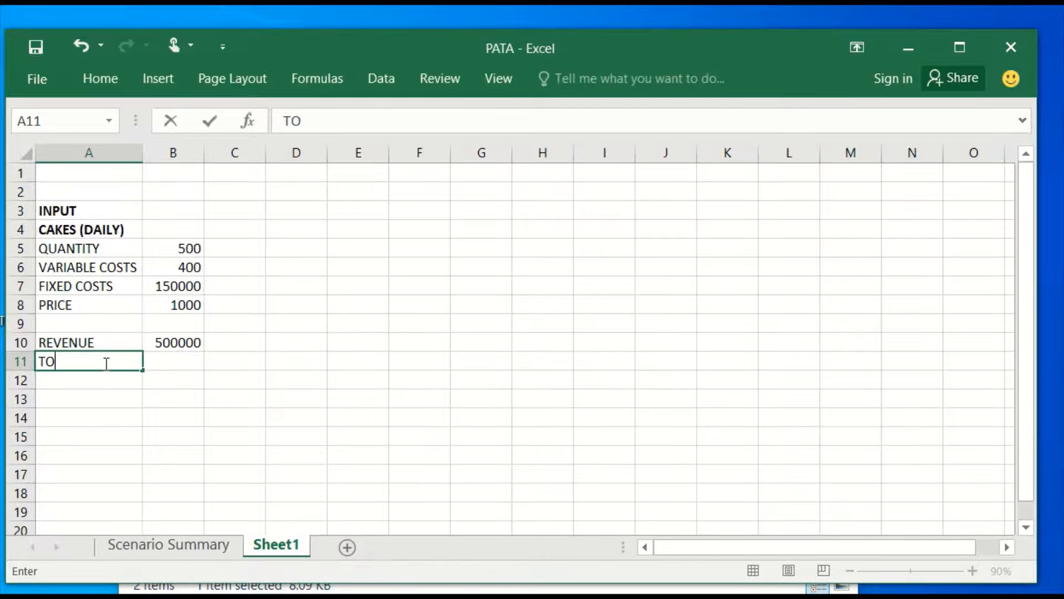
text(TAL COST)
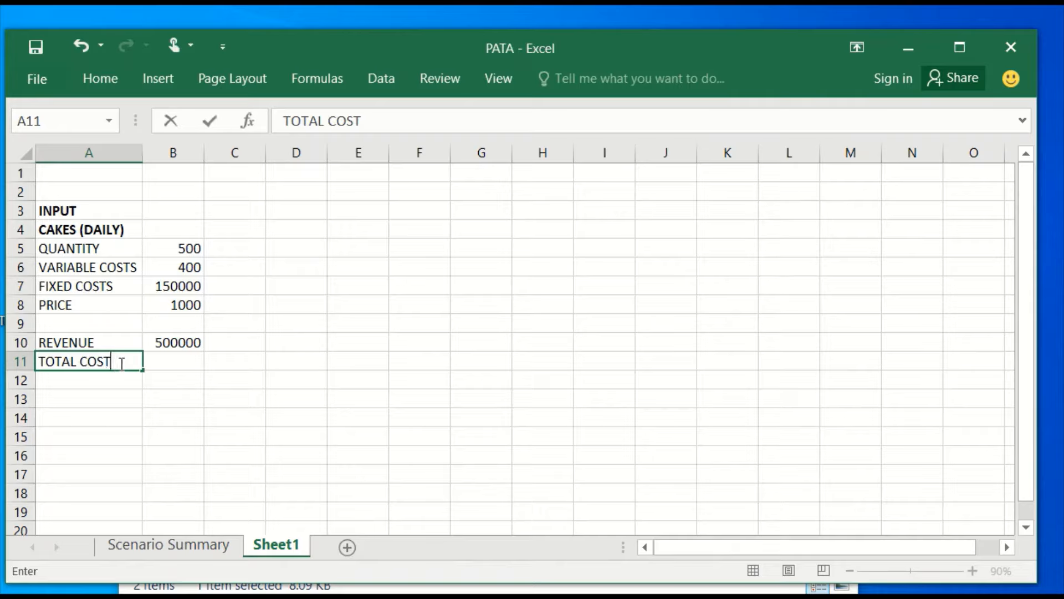
Calculate the total cost in B11 as variable costs times quantity plus fixed costs, with the formula =B6*B5+B7.
click(186, 362)
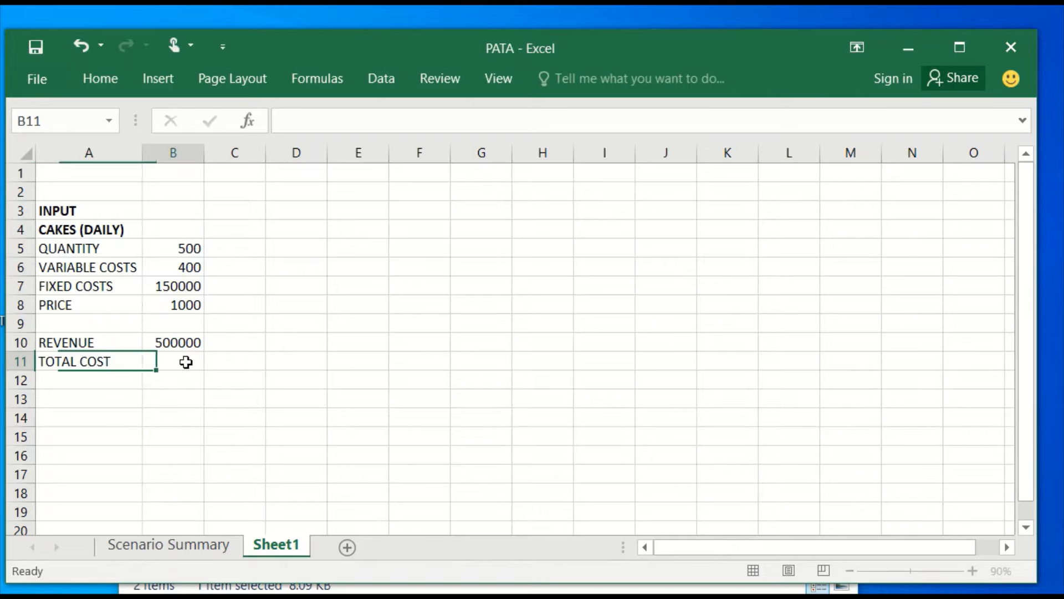
text(=)
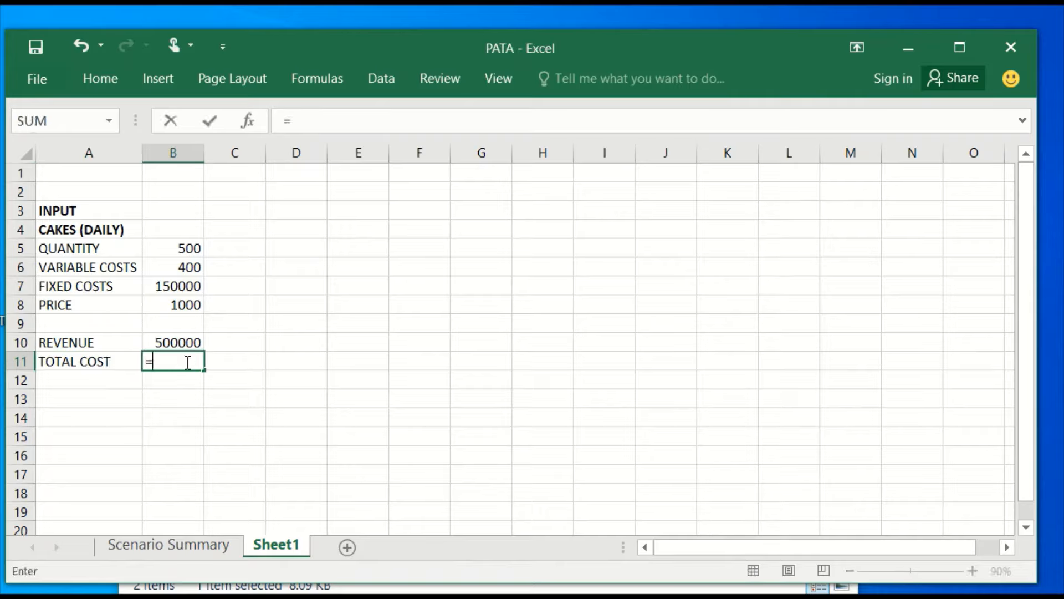
click(178, 264)
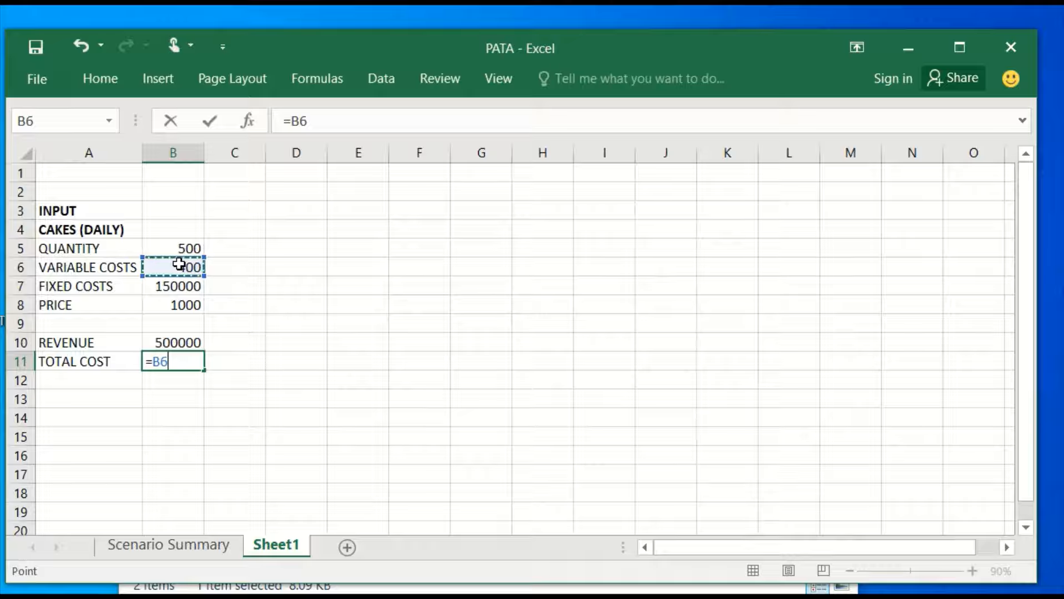
text(*)
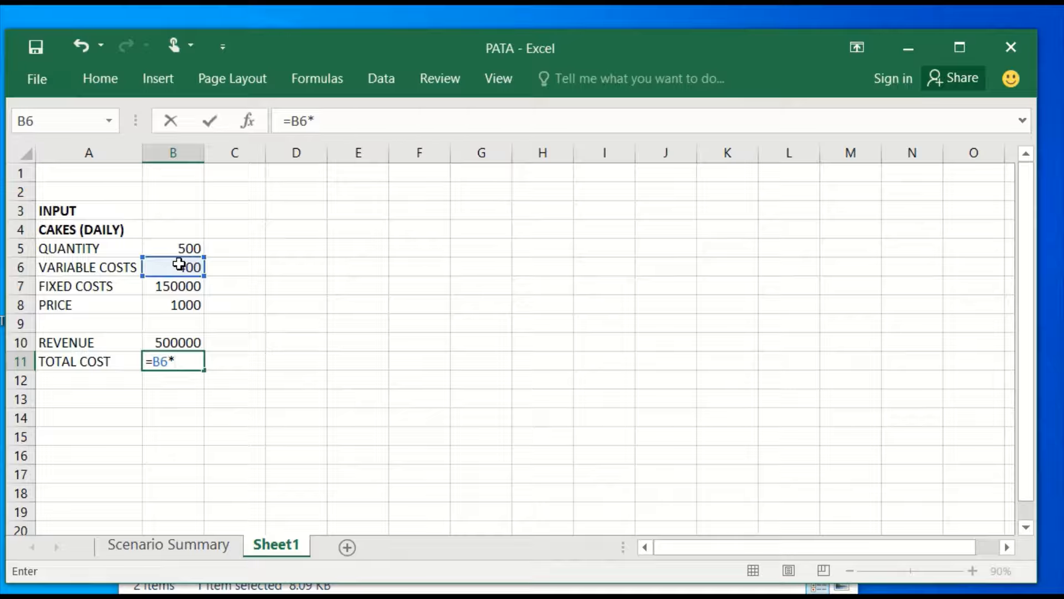
click(185, 251)
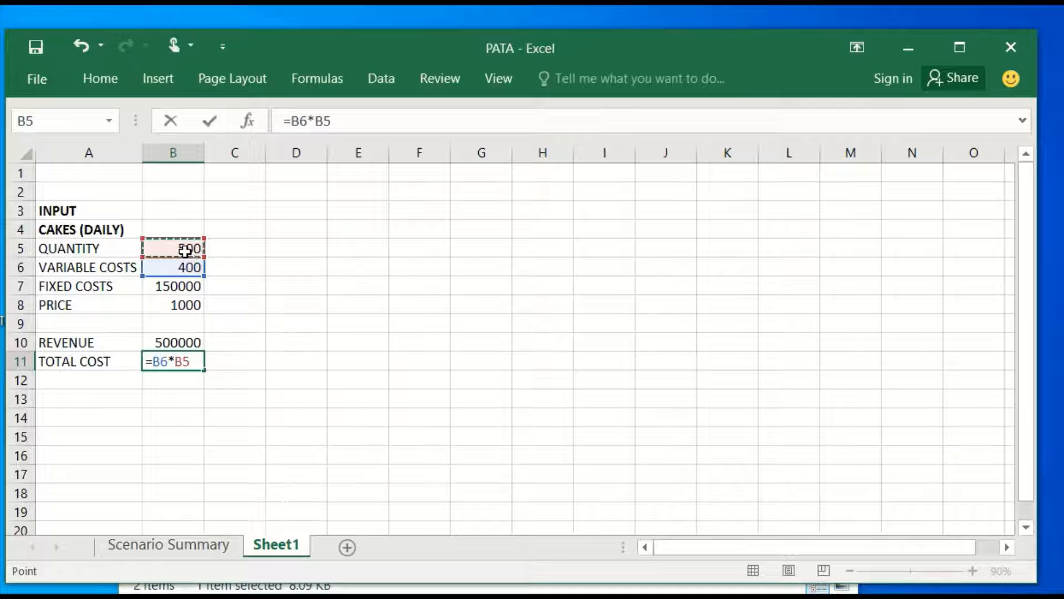
text(+)
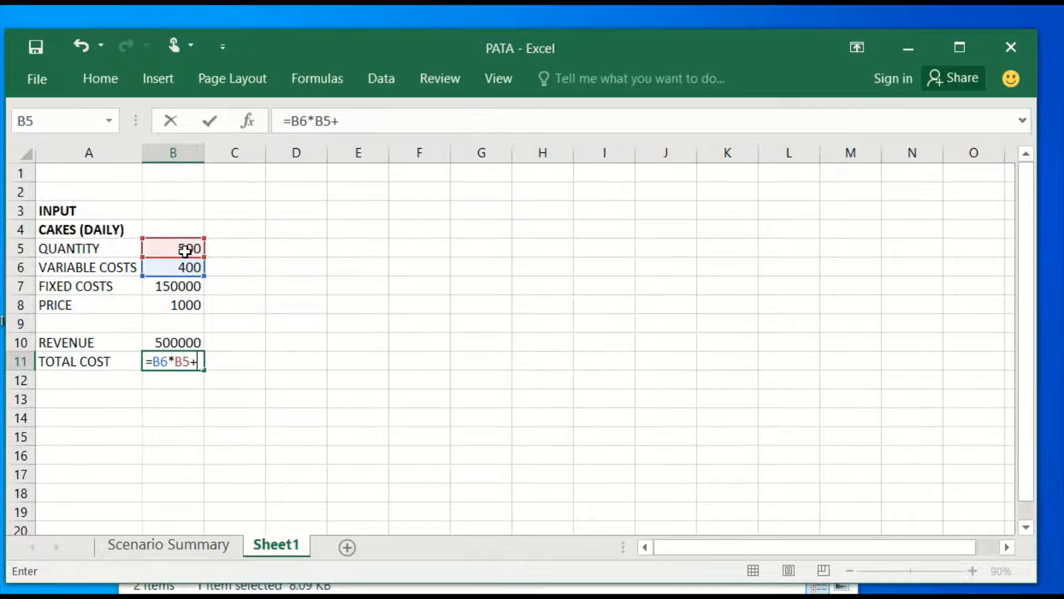
click(171, 287)
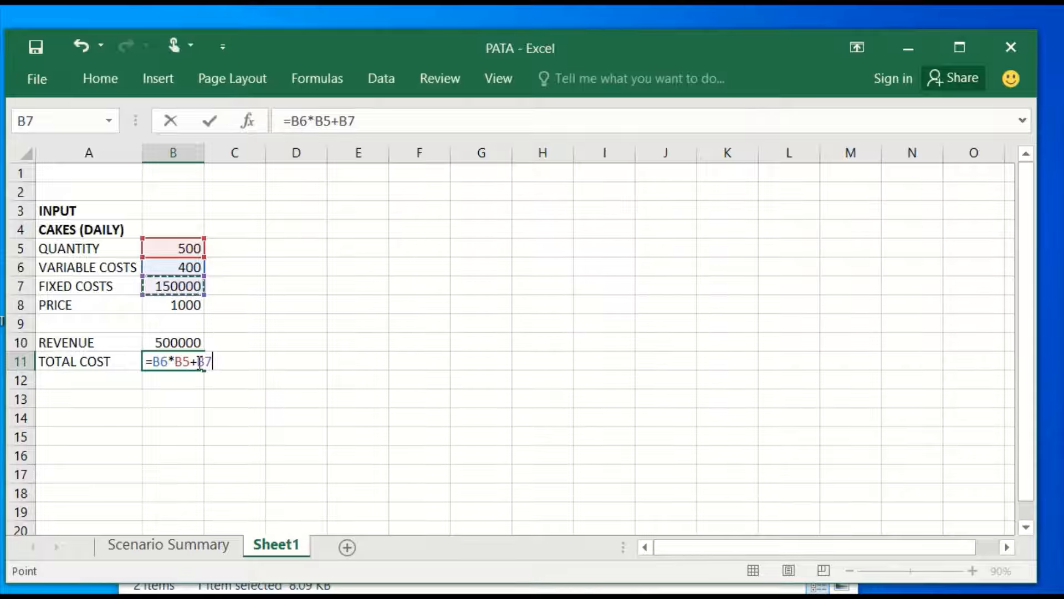
click(206, 122)
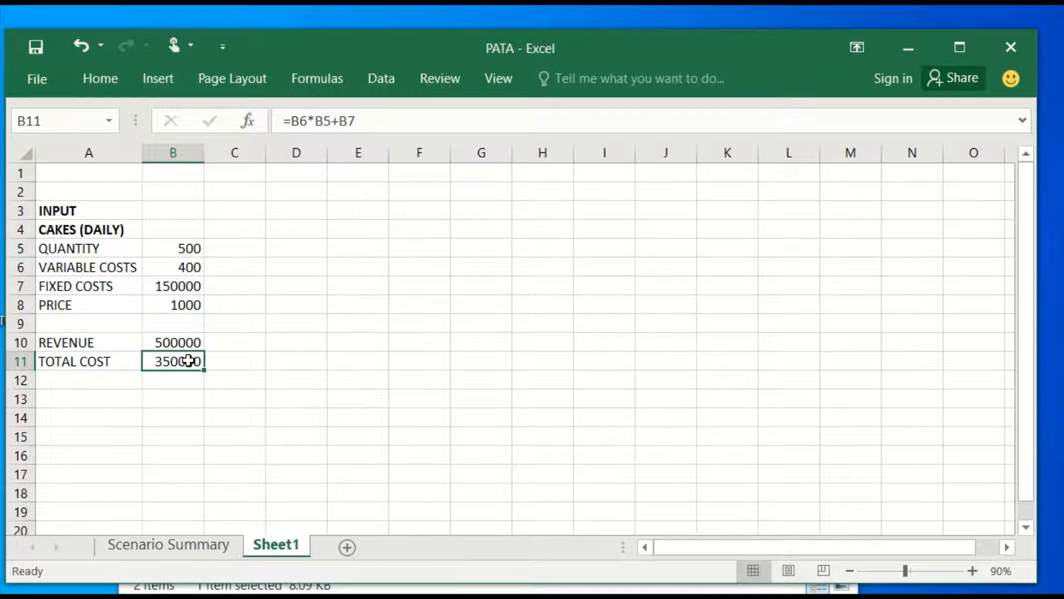
Add a PROFIT row with the label in A12 and the formula =B10-B11 in B12.
click(74, 383)
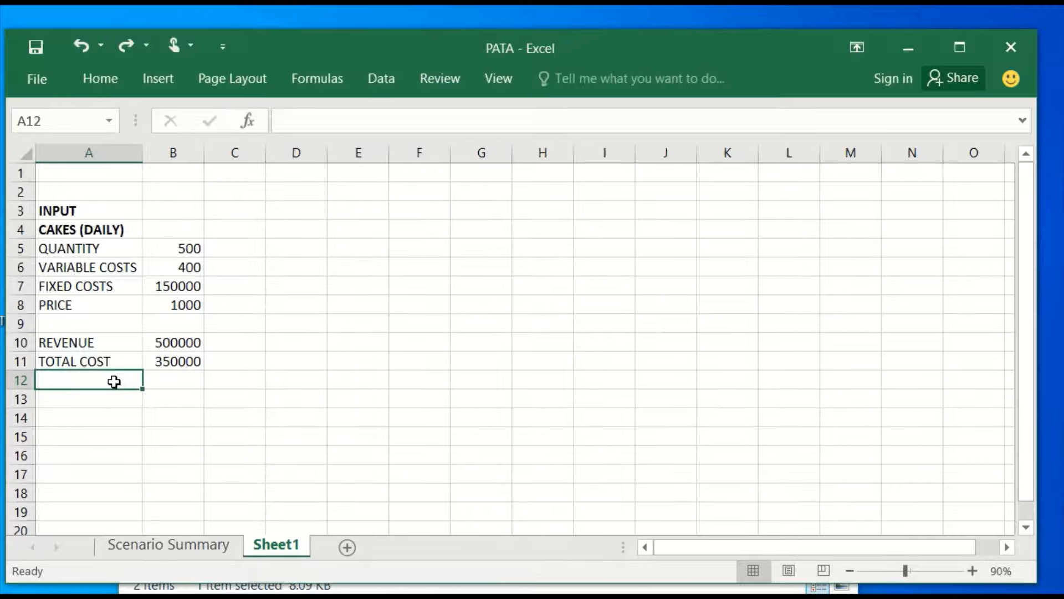
text(PROFIT)
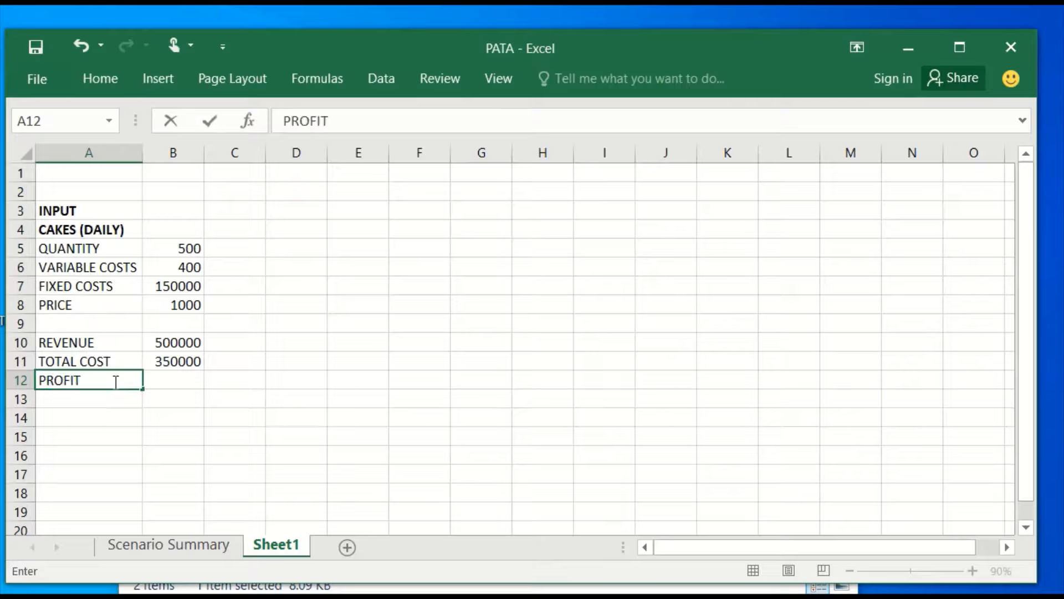
click(160, 381)
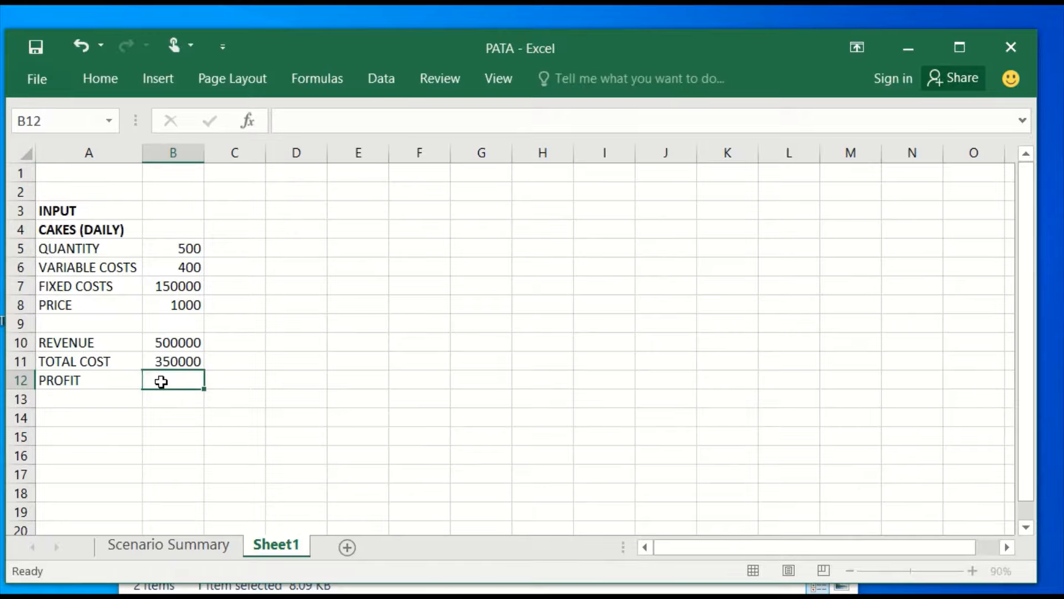
text(=)
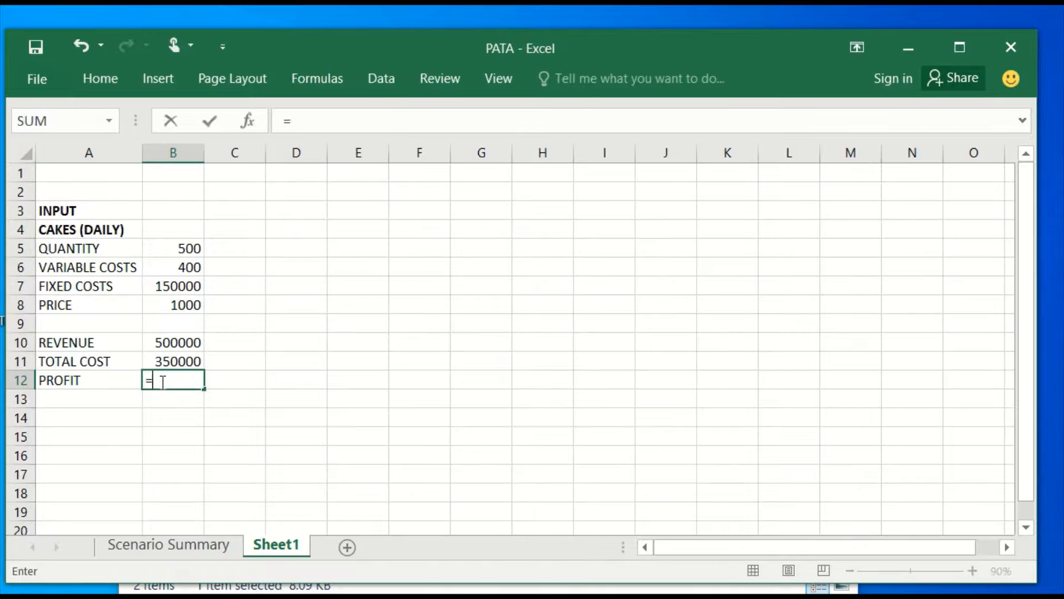
click(157, 339)
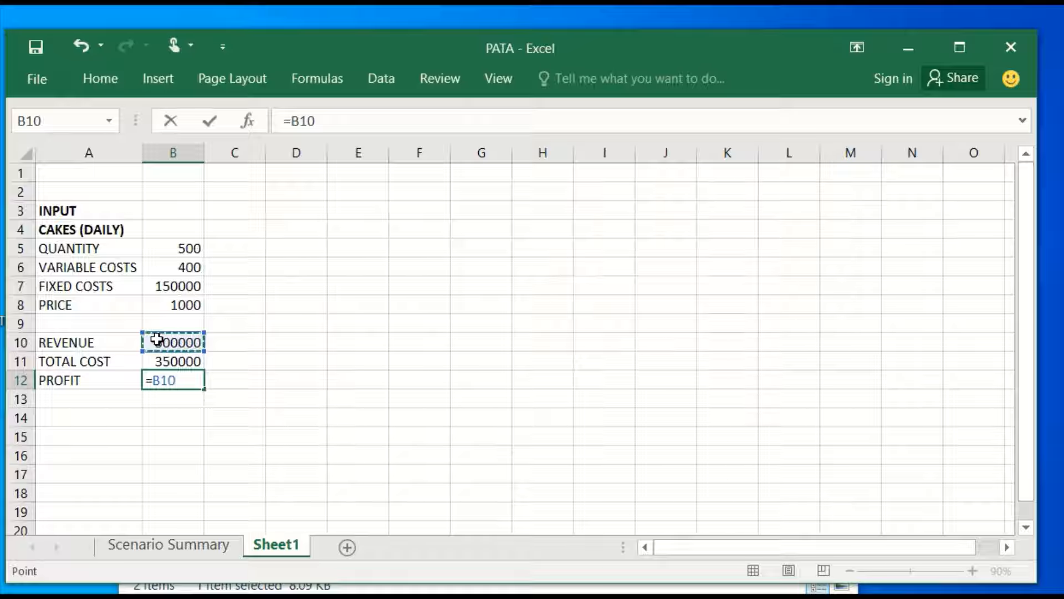
text(-)
click(161, 360)
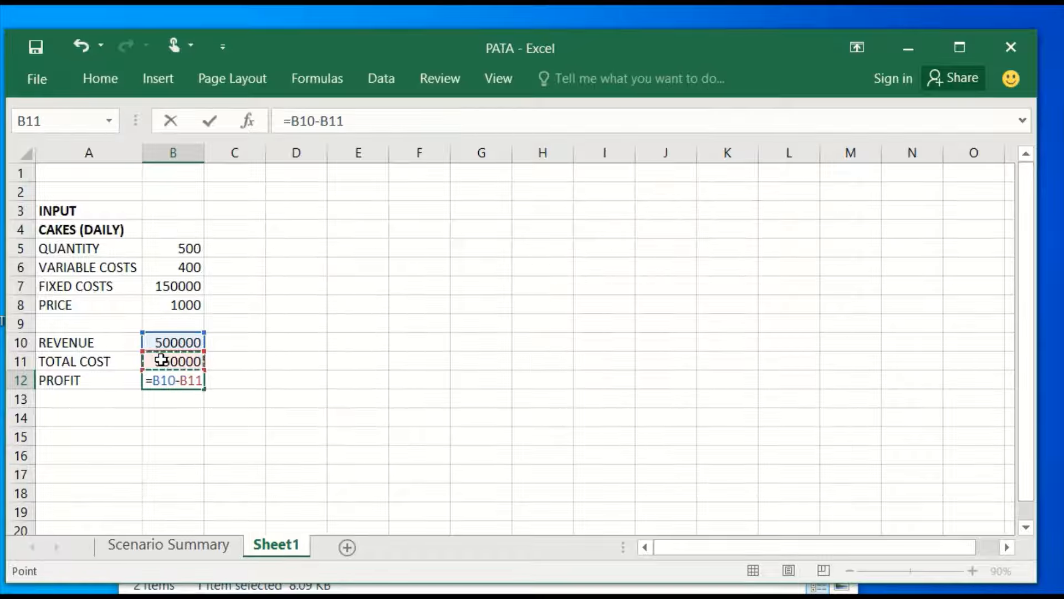
click(210, 122)
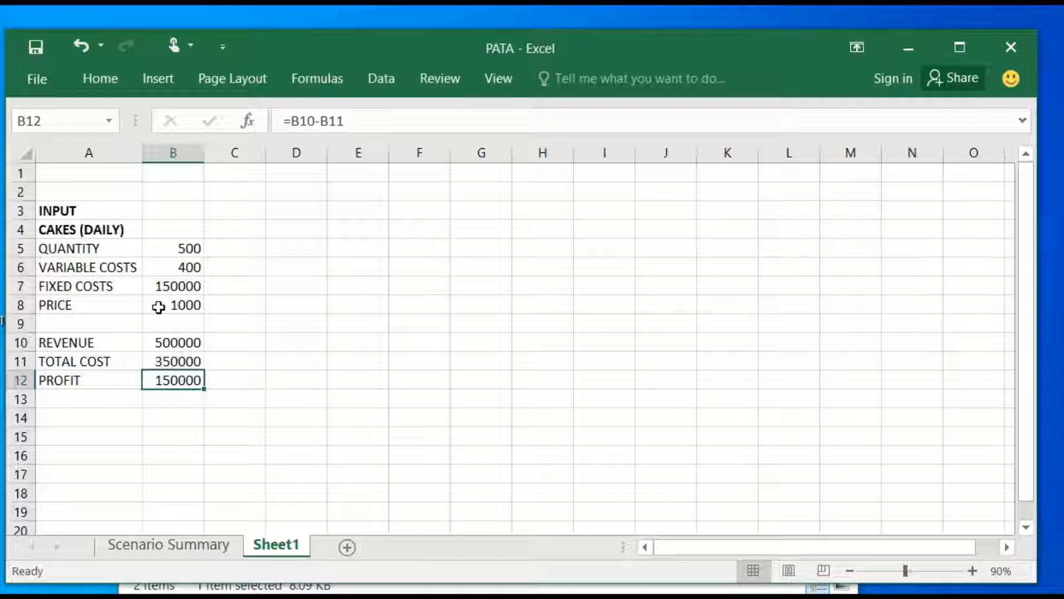
Set the price in B8 to 1100 and check the revenue and profit formulas in B10 and B12.
click(186, 305)
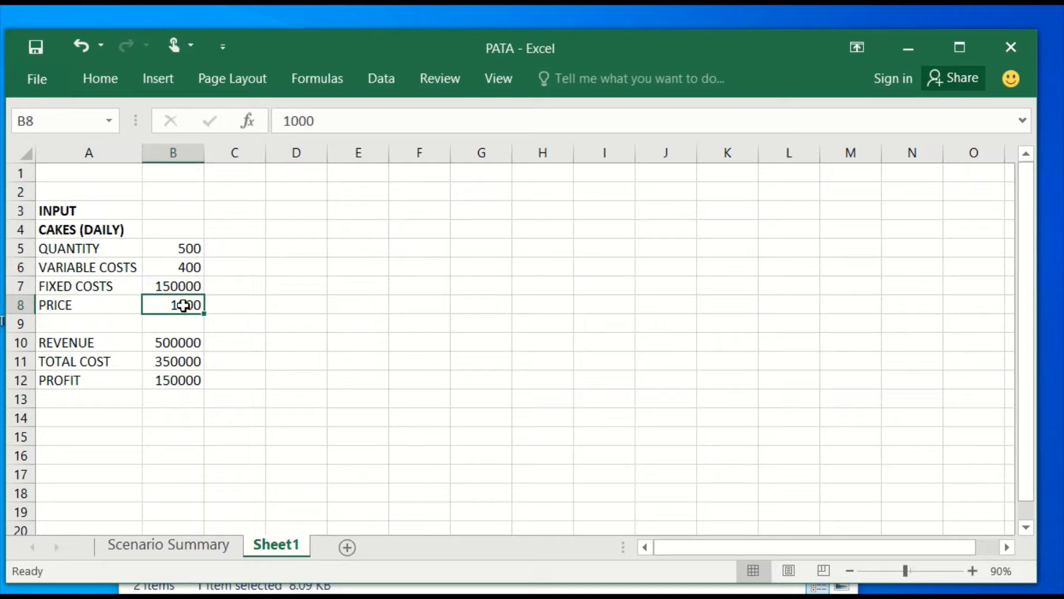
text(1100)
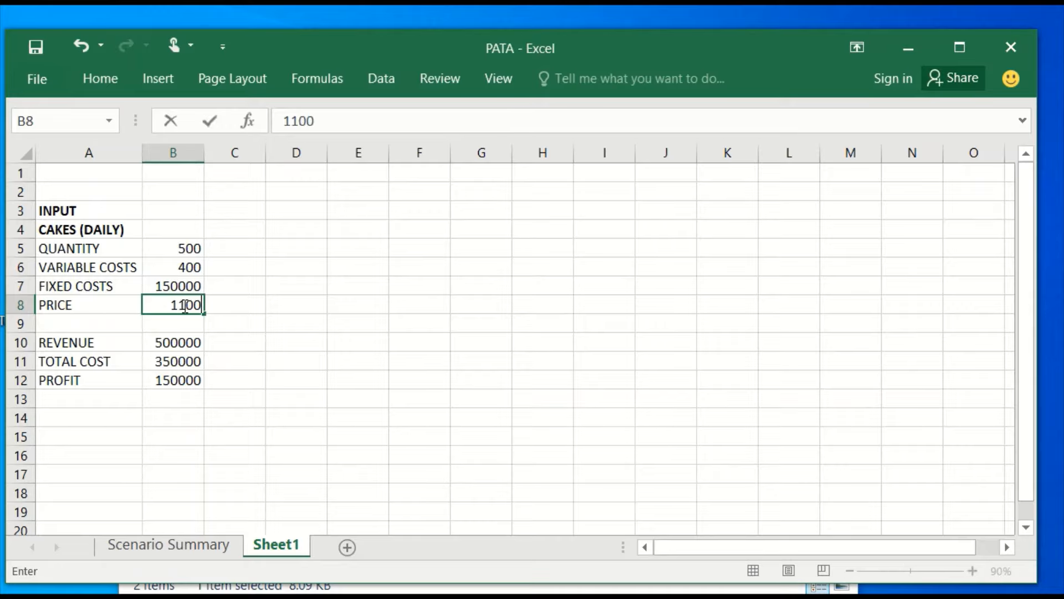
click(170, 342)
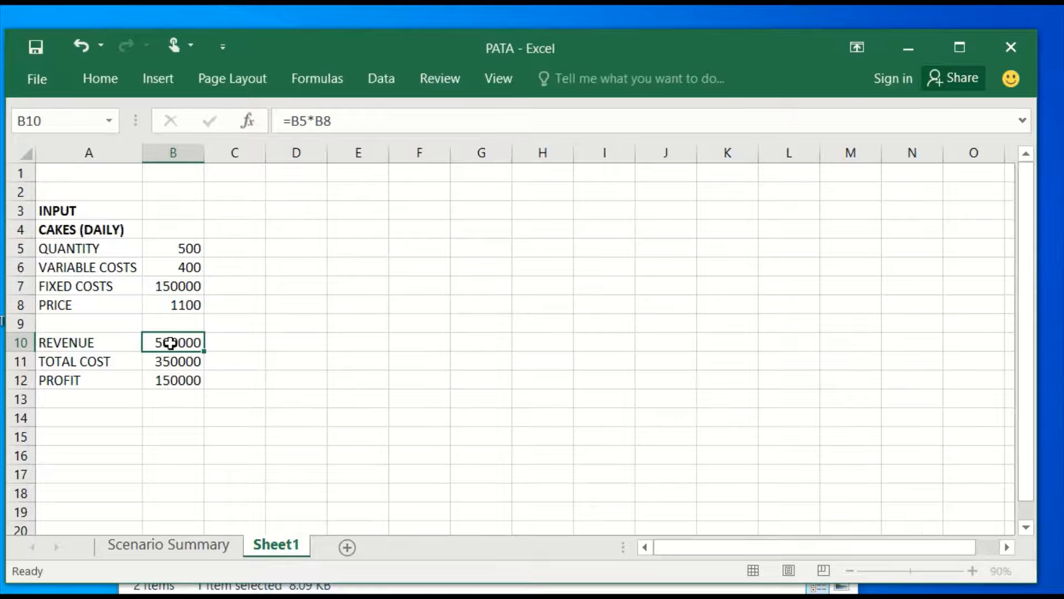
click(173, 380)
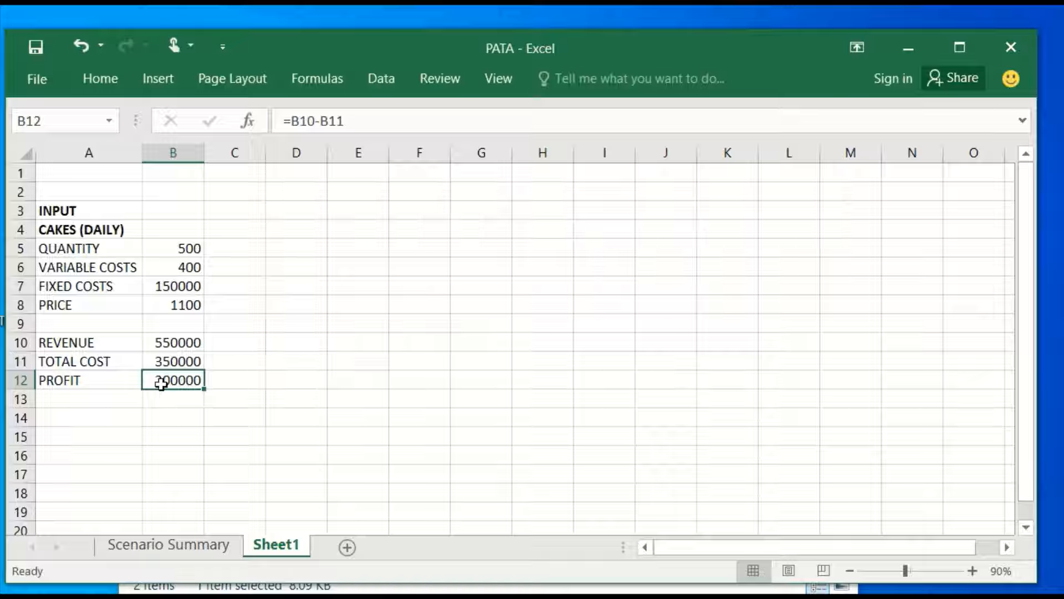
Run Goal Seek to bring the profit in B12 to 350000 by changing the quantity in B5, and discard the solution.
click(382, 76)
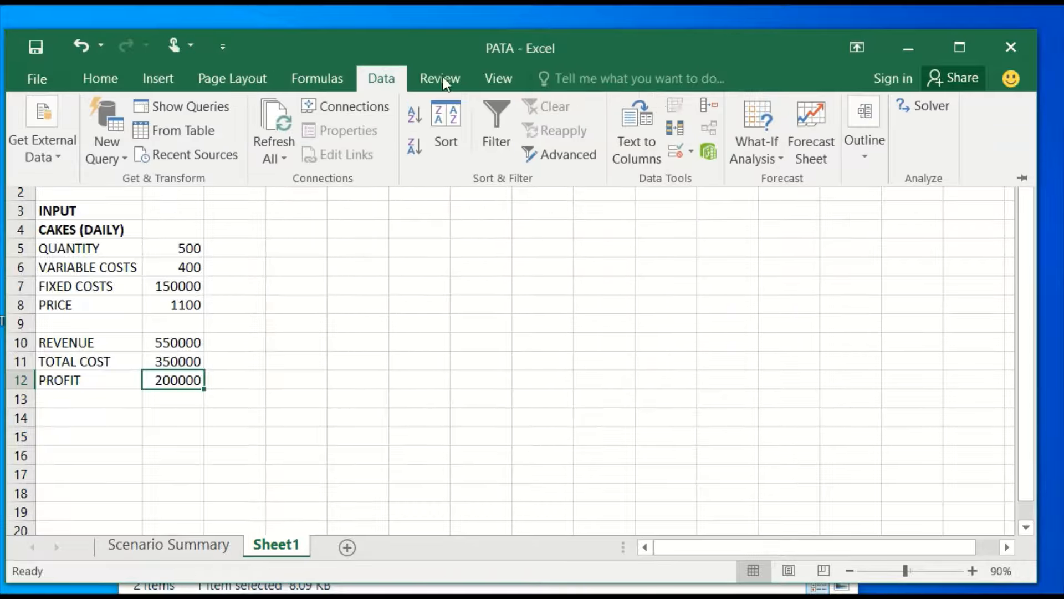
click(764, 158)
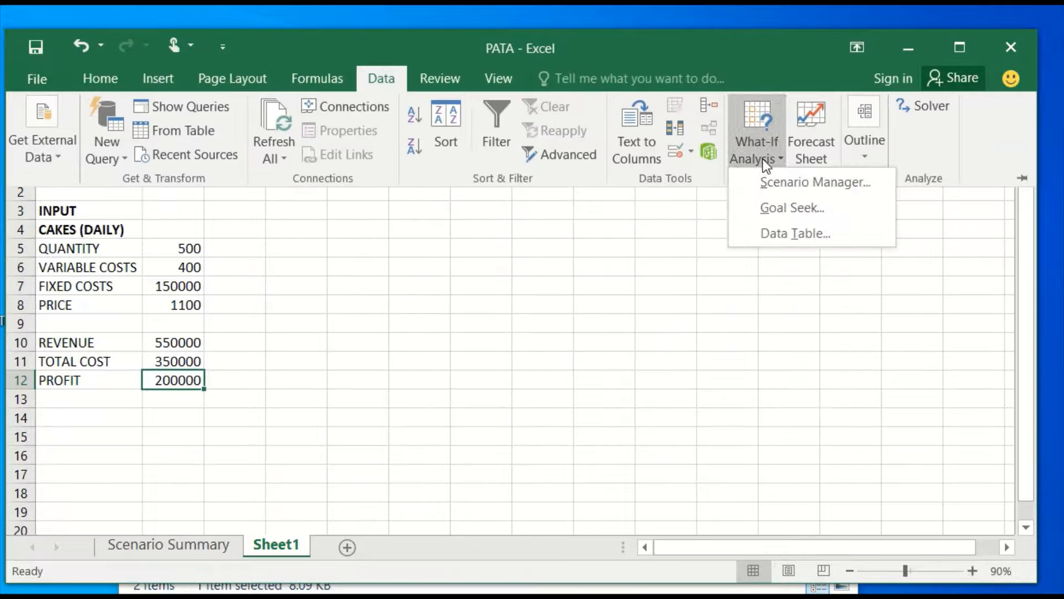
click(771, 214)
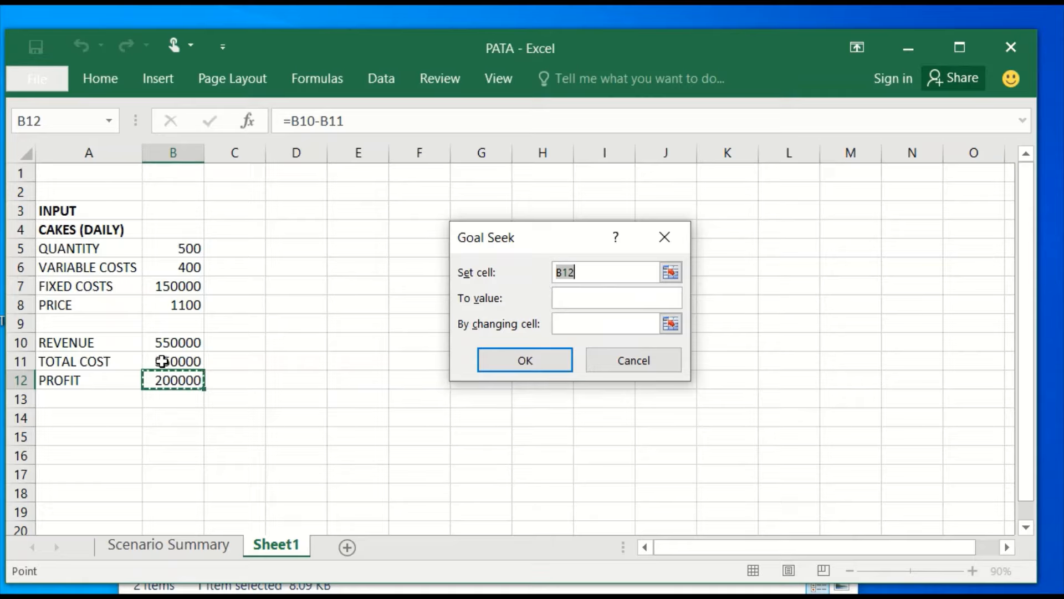
click(568, 296)
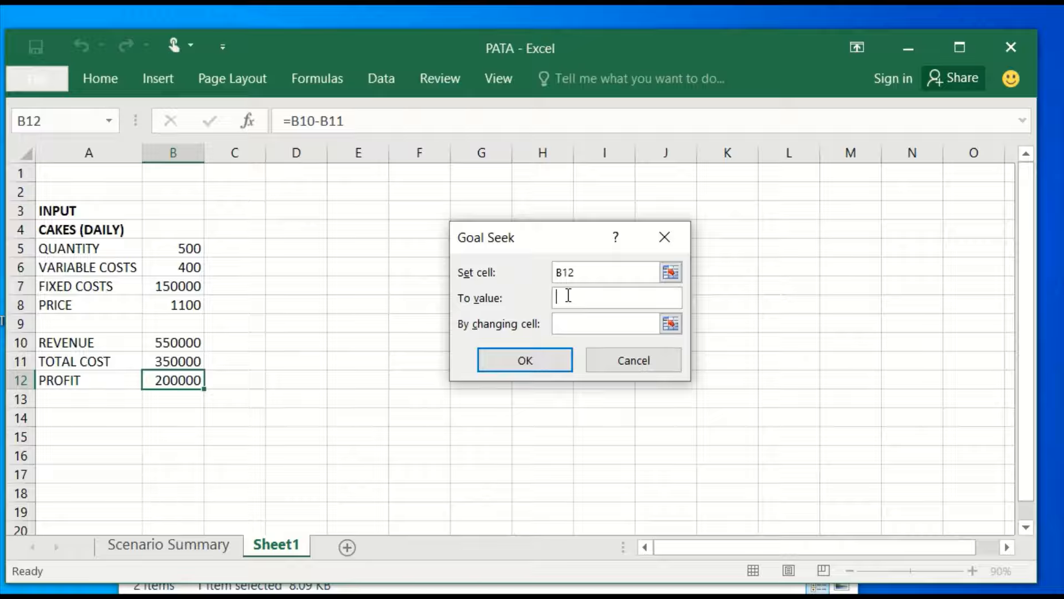
text(350000)
click(565, 327)
click(181, 249)
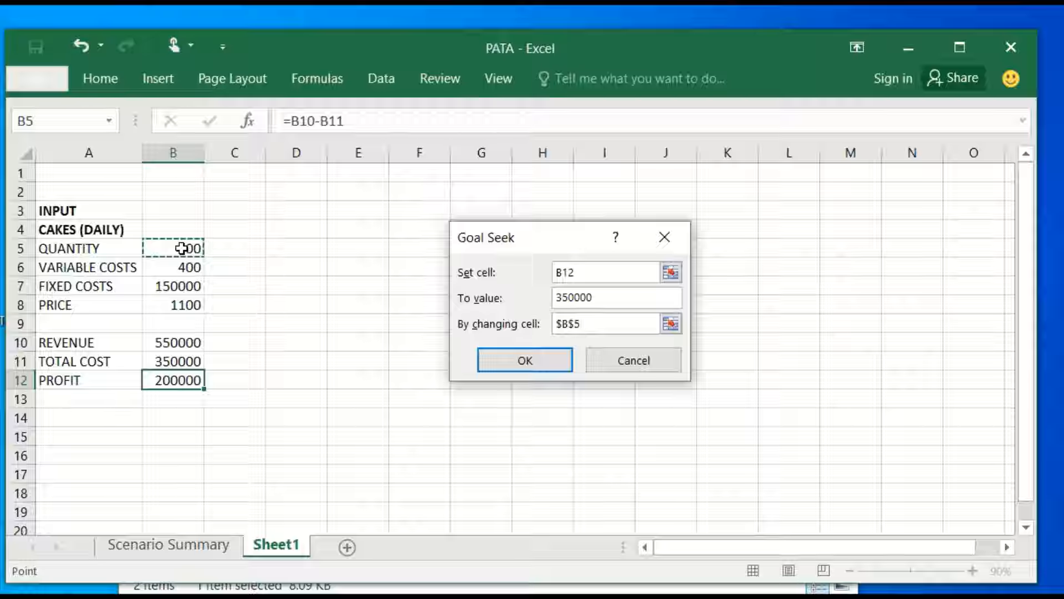
click(524, 363)
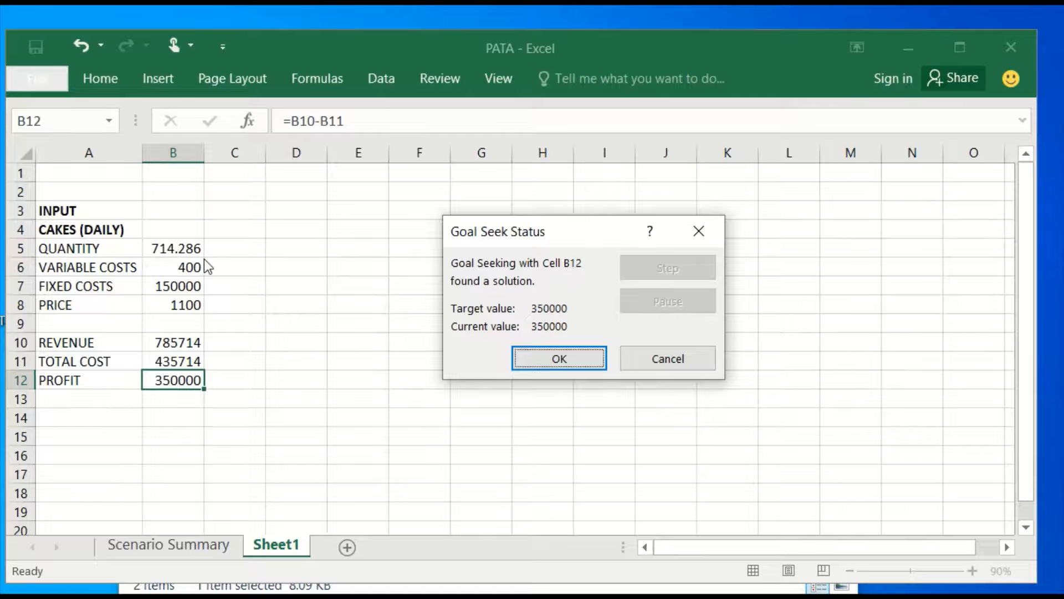
click(673, 364)
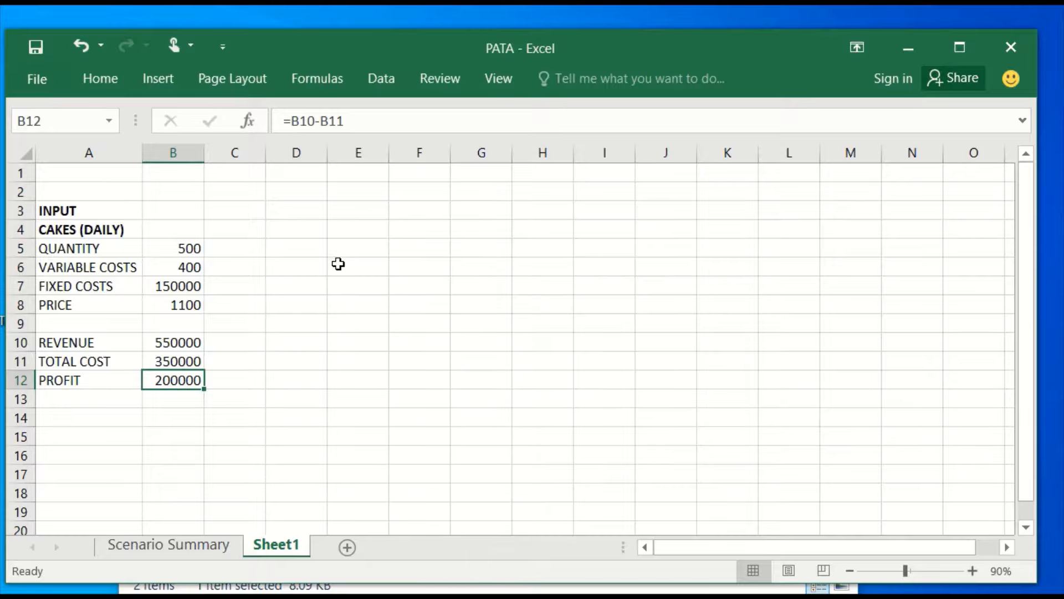
Put a placeholder X in D3, enter 900 and 1000 in E3 and F3, and fill the series across to 1500 in K3.
click(317, 214)
text(X)
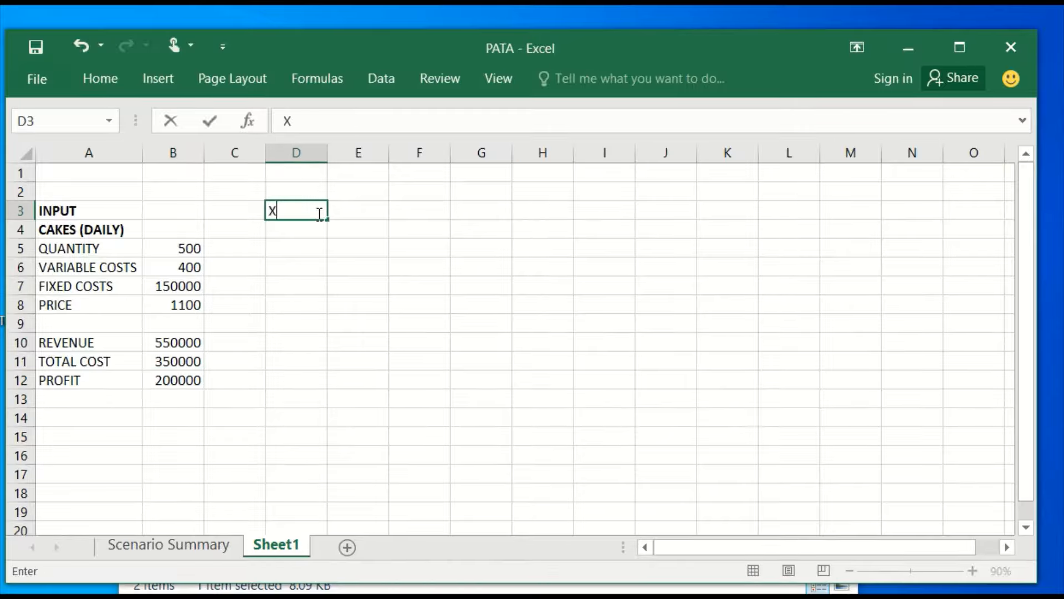
key(Tab)
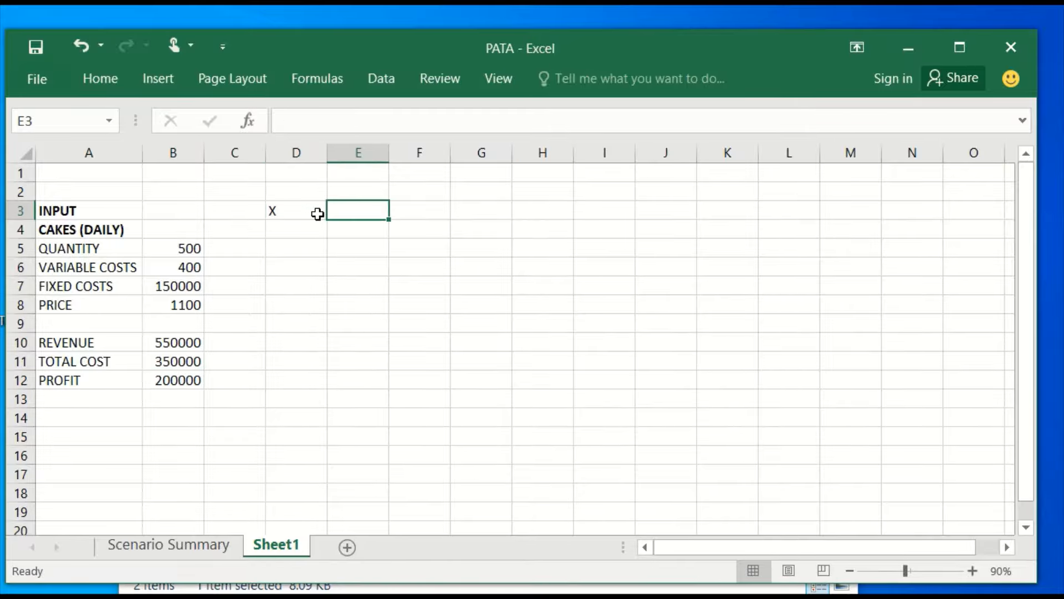
text(900)
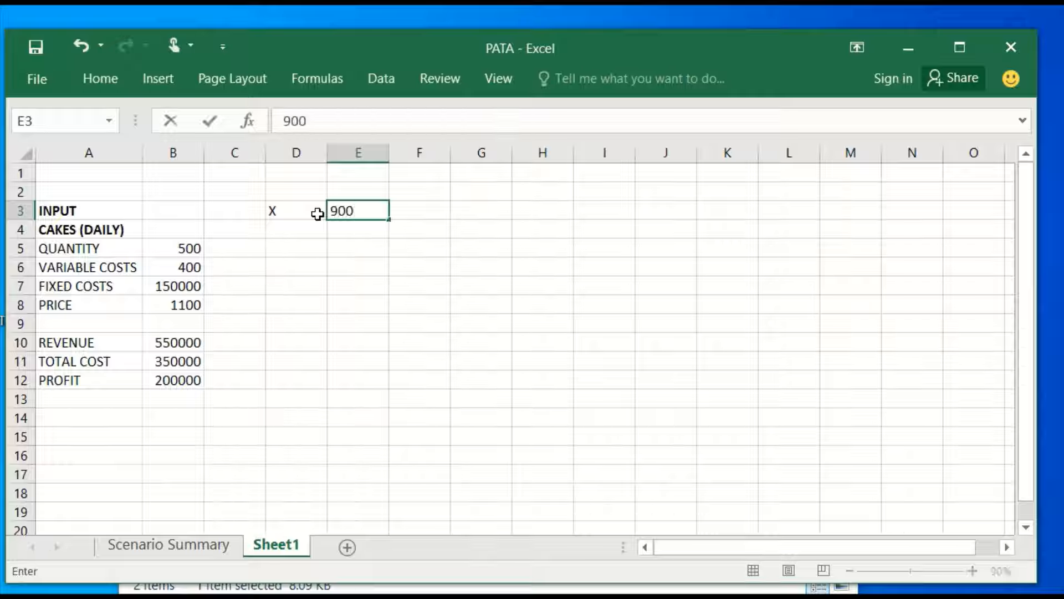
key(Tab)
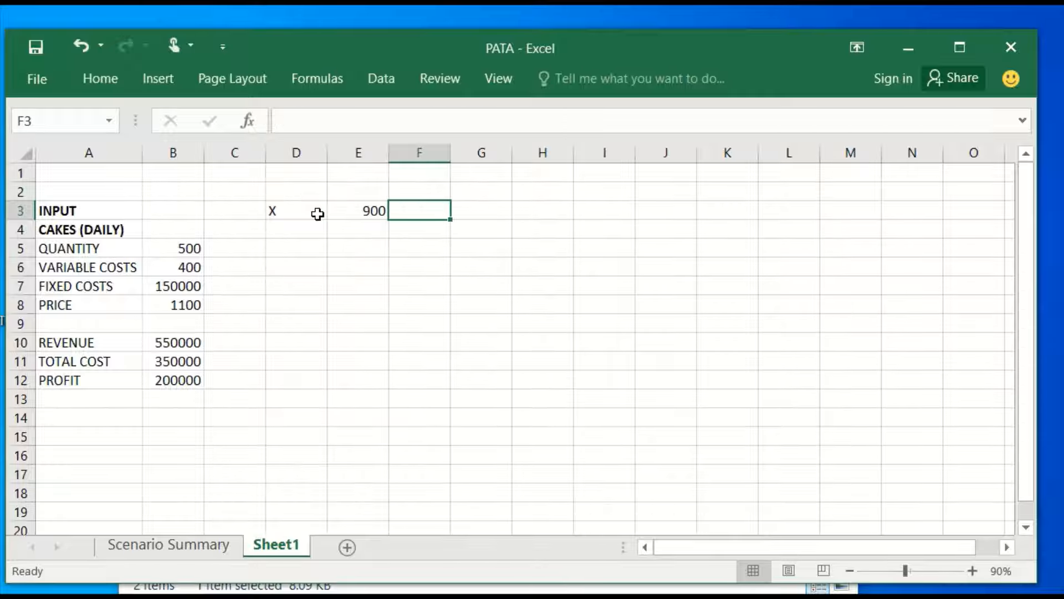
text(1000)
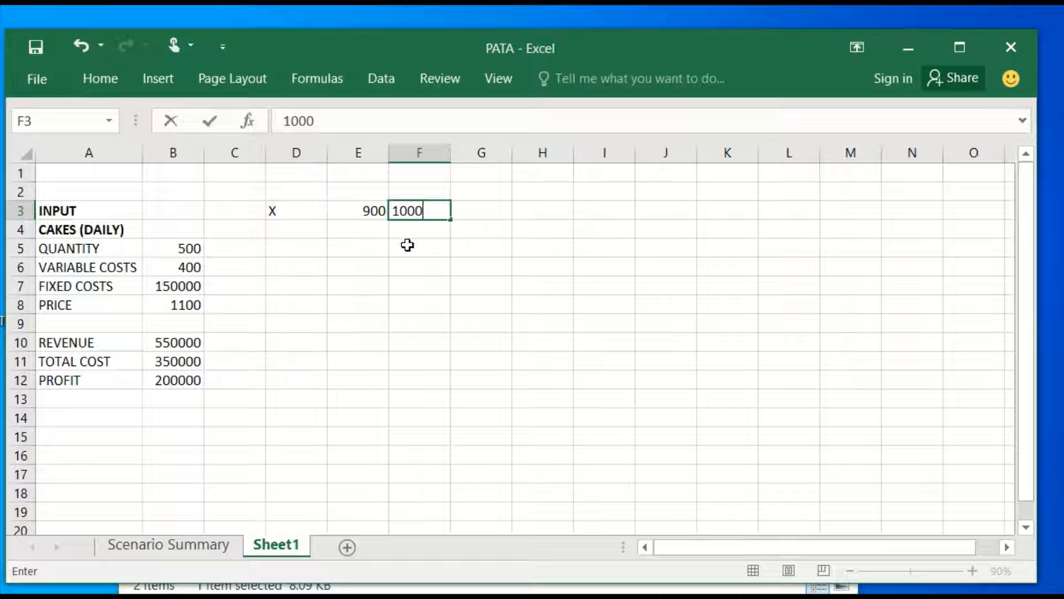
key(Return)
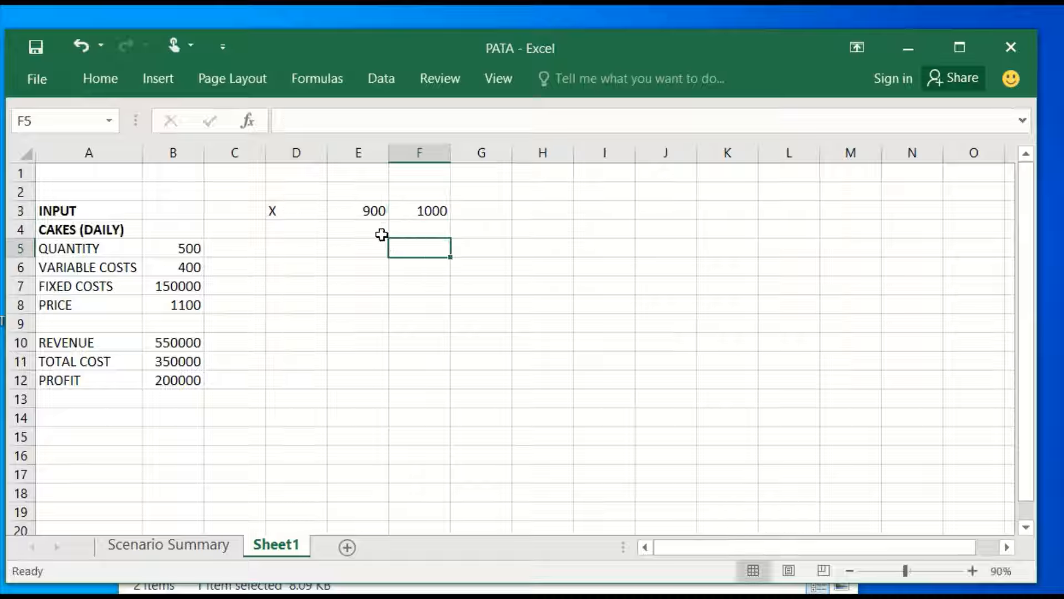
drag(374, 211, 739, 210)
Add the heading UNIT PRICE in G1 above the row of prices.
click(480, 178)
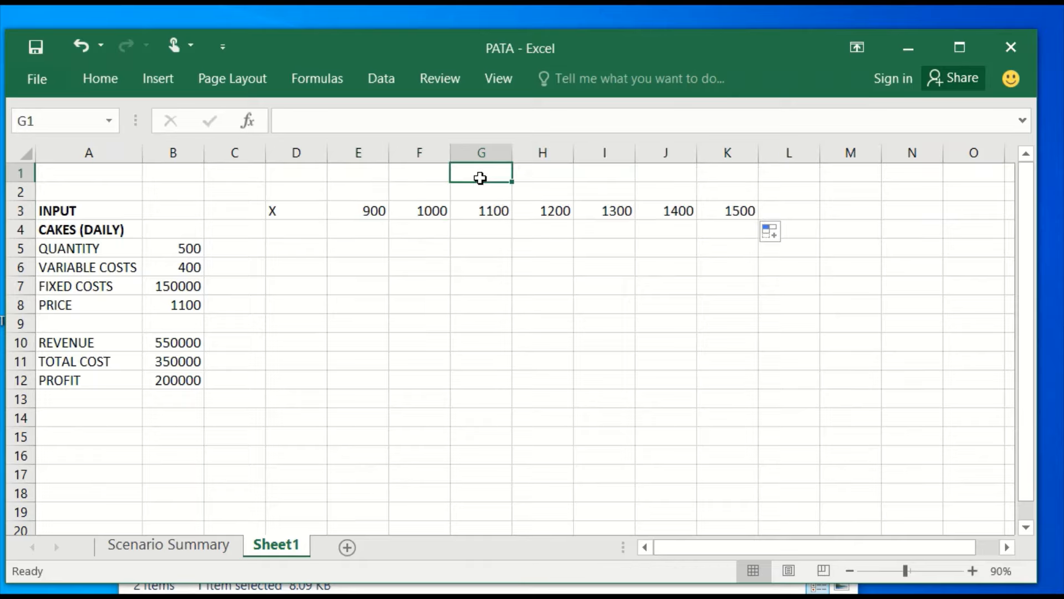
text(UN)
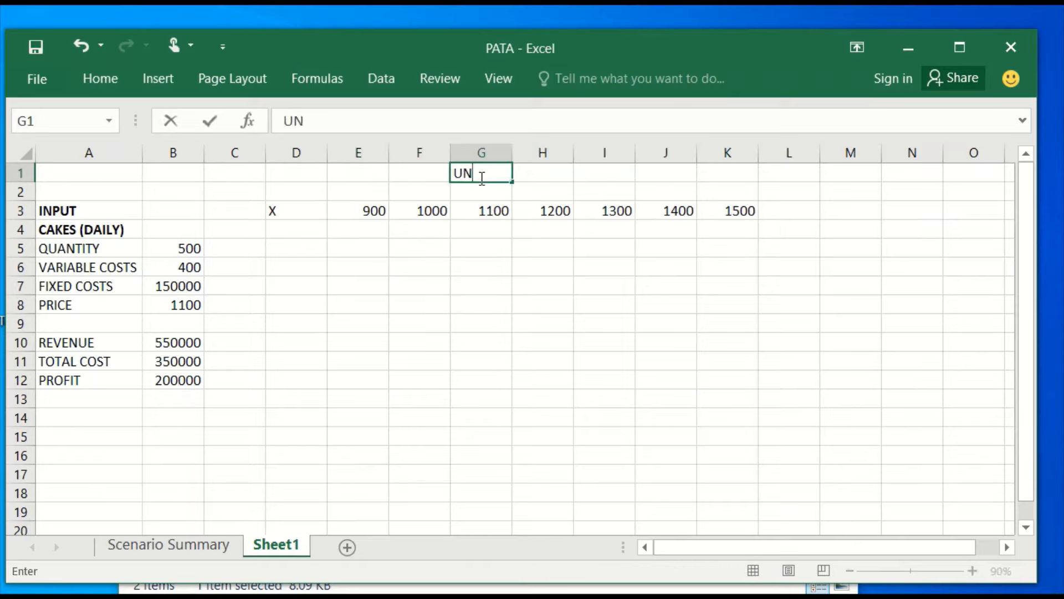
text(IT PRICE)
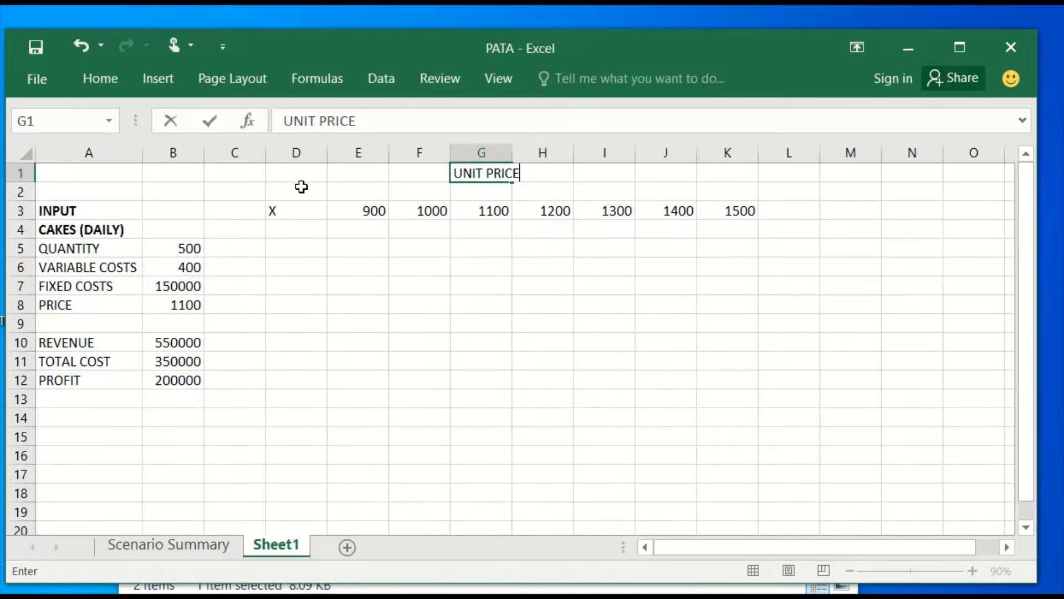
Widen column C and enter the label QUANTITY in C8.
click(265, 155)
drag(263, 155, 313, 157)
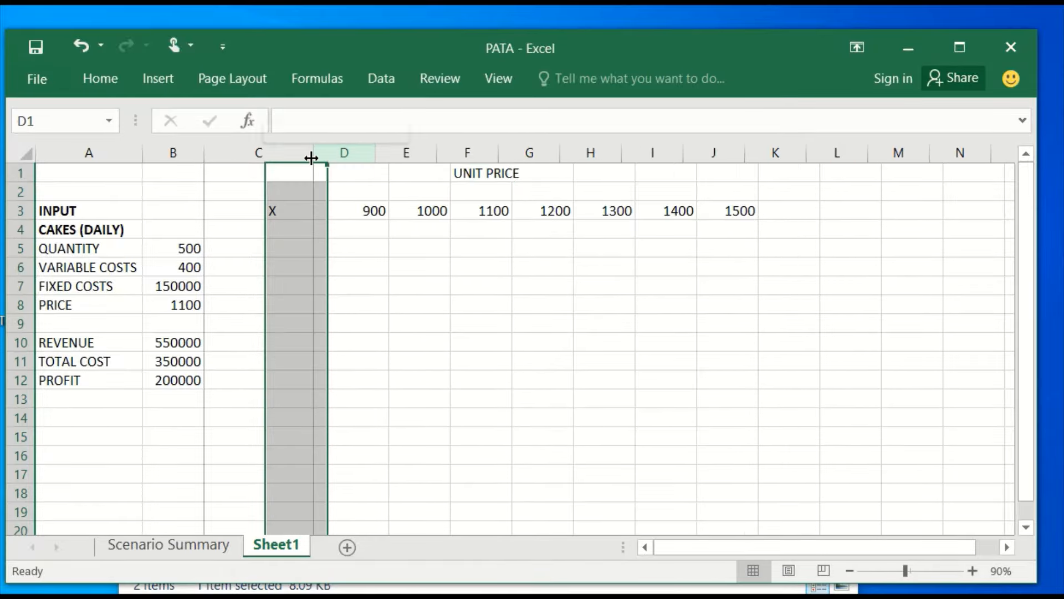
click(269, 297)
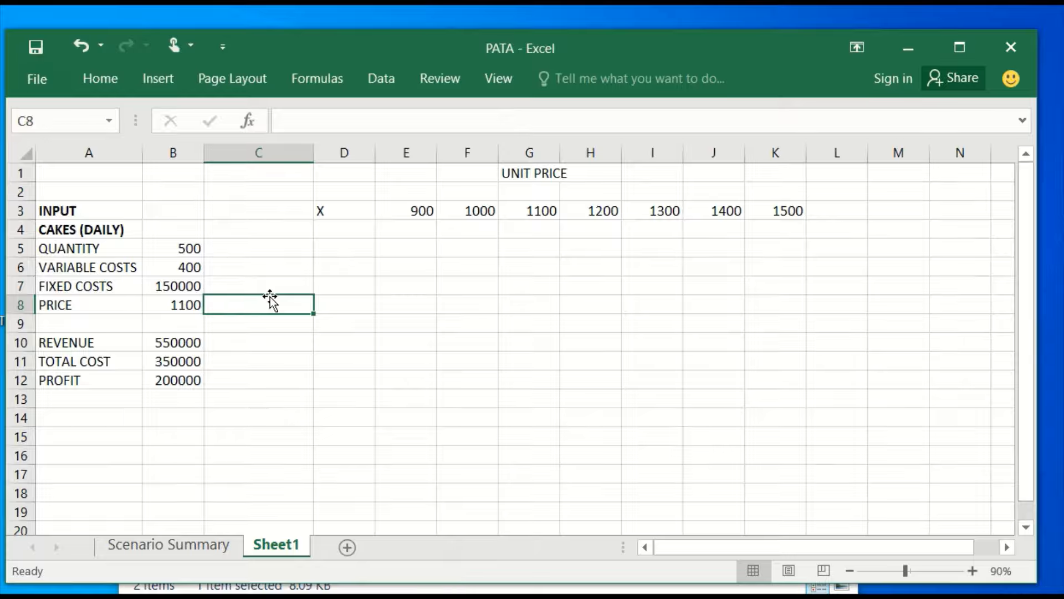
text(QUANTITY)
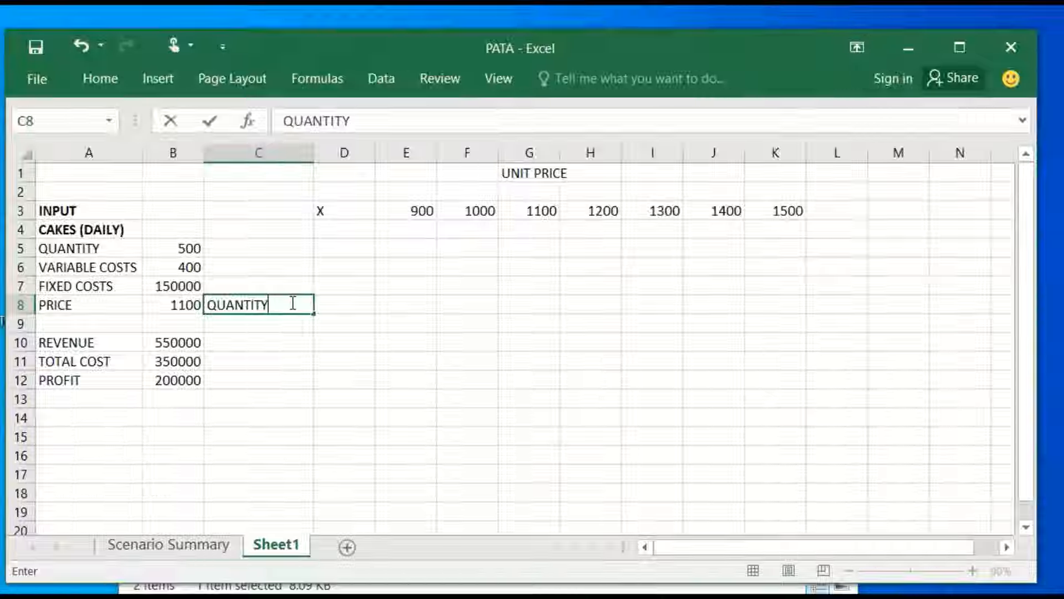
Enter the quantities 400 and 450 in D4 and D5 and fill the series down to 700 in D10.
click(359, 232)
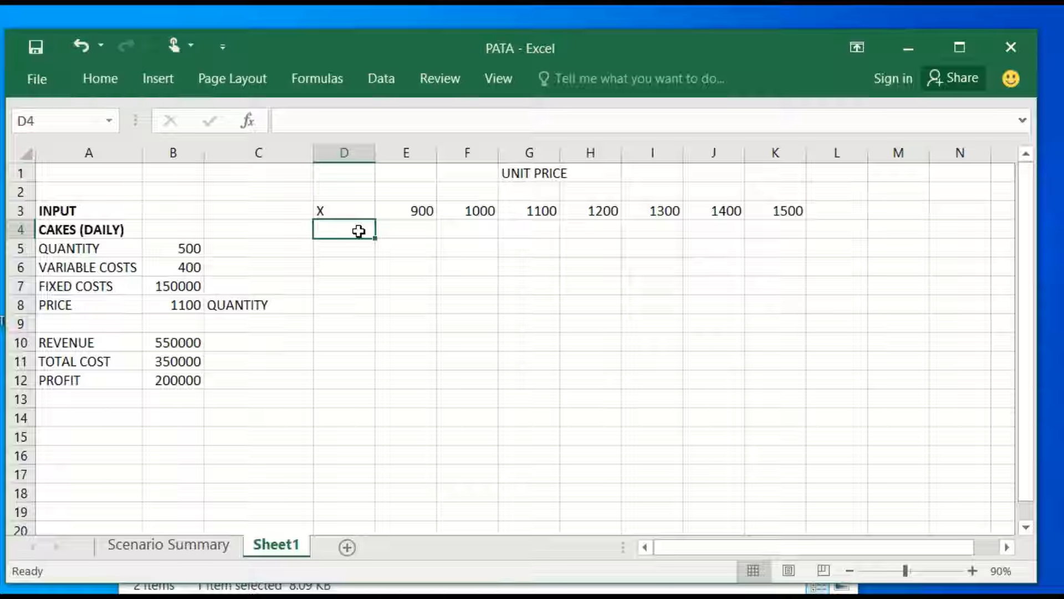
text(400)
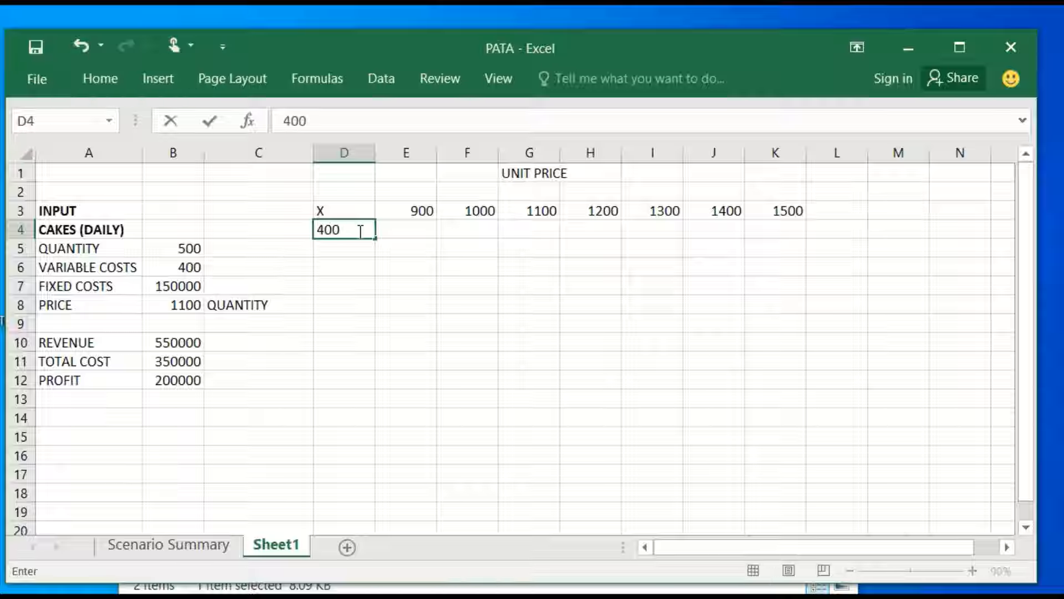
key(Return)
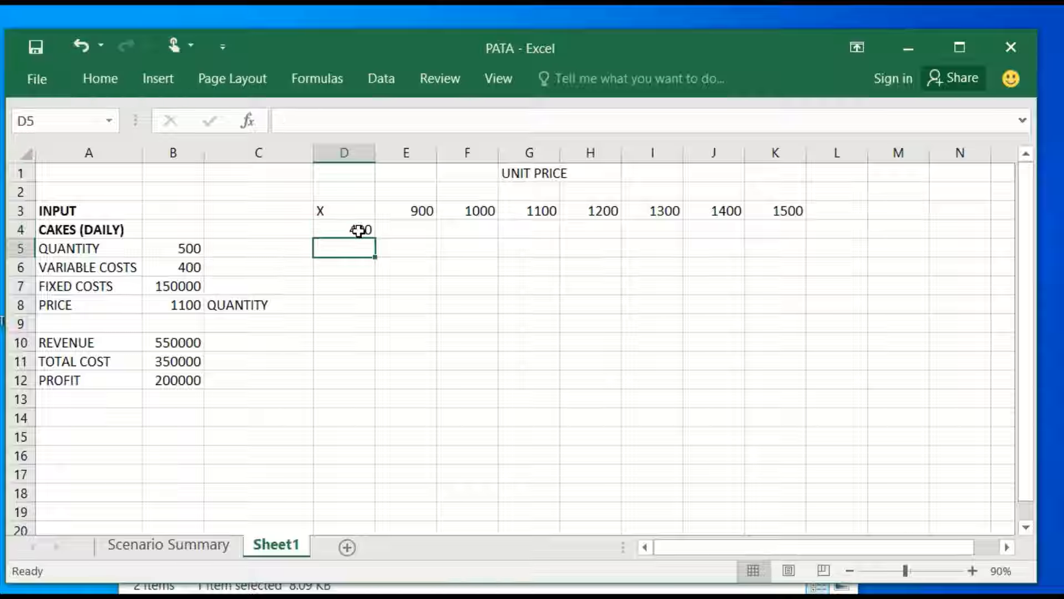
text(450)
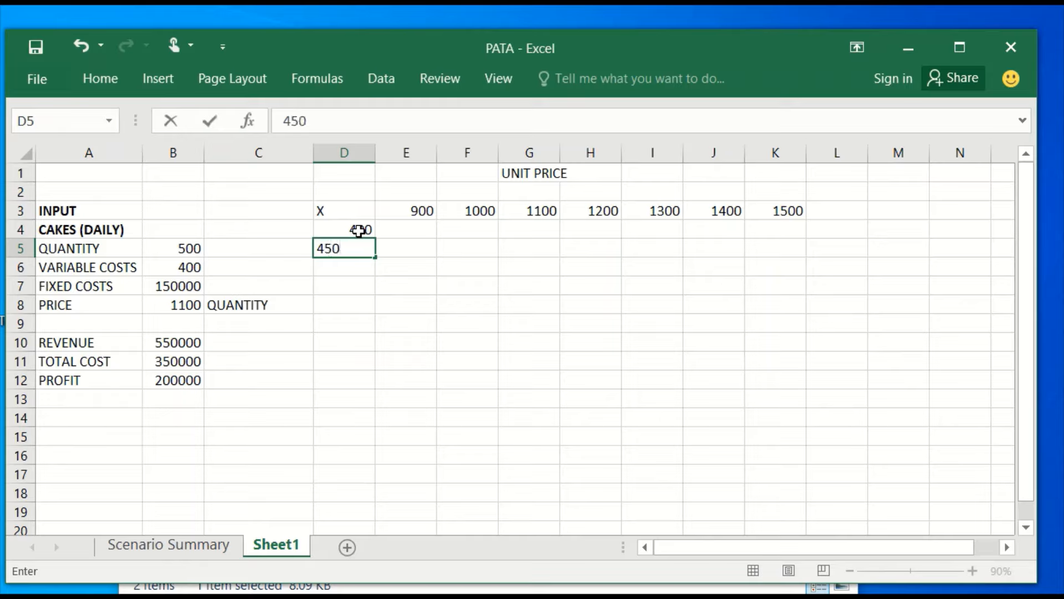
click(347, 288)
click(349, 234)
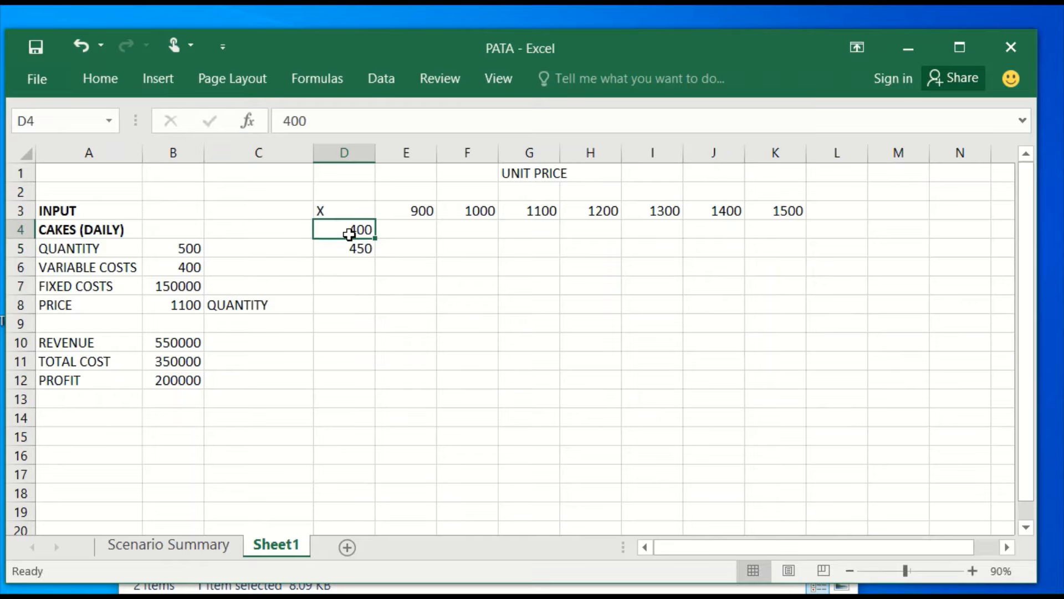
drag(349, 234, 344, 256)
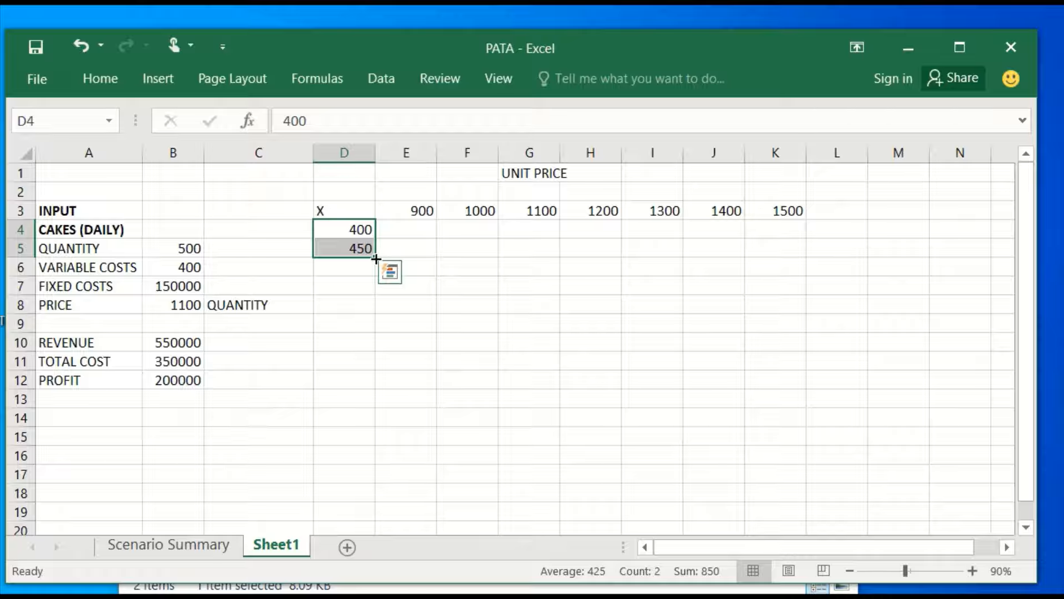
drag(375, 258, 355, 349)
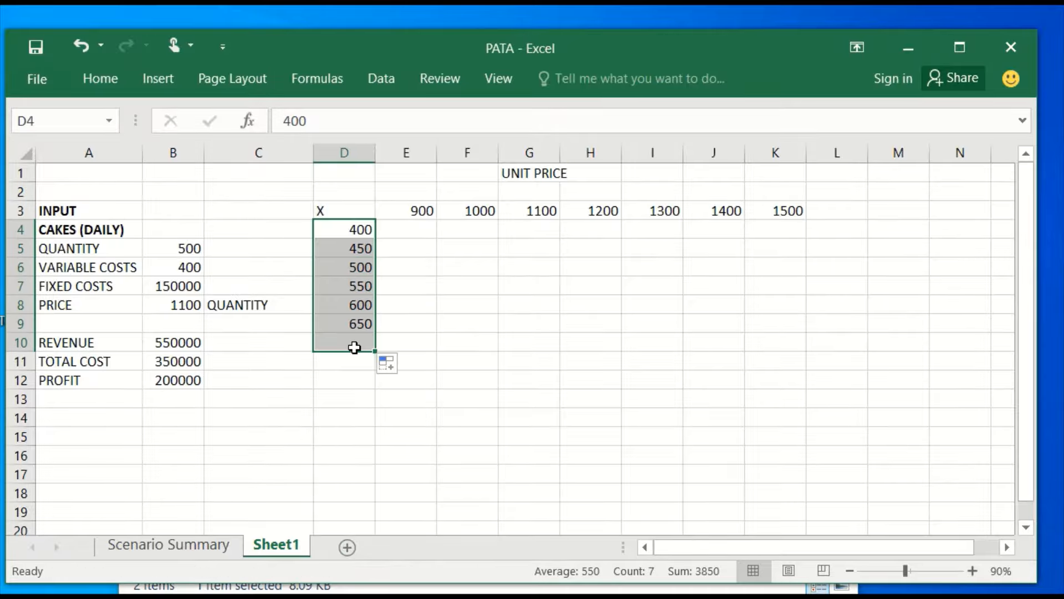
click(411, 263)
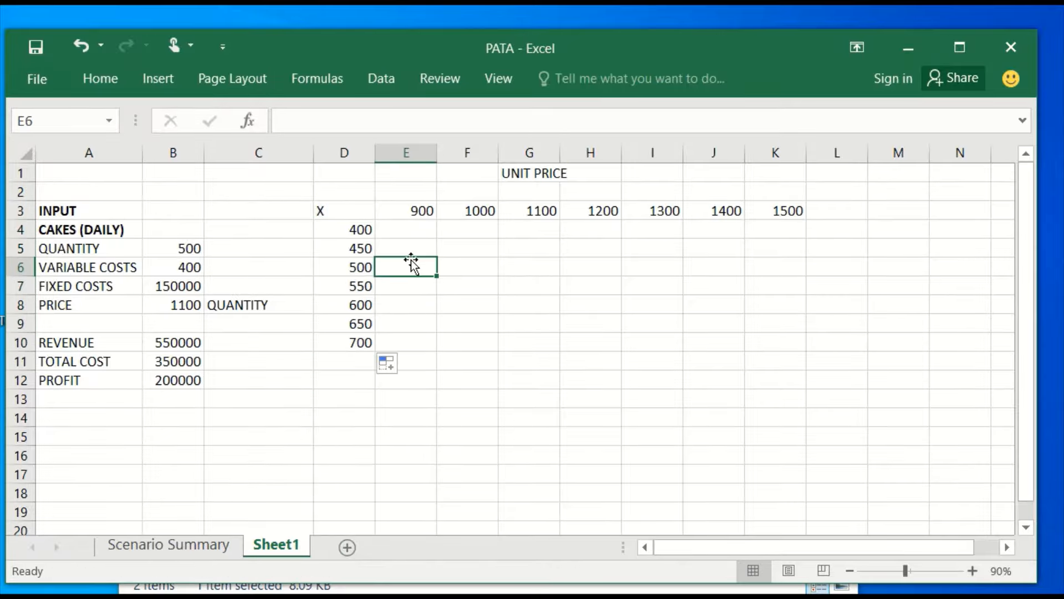
Replace the X in D3 with a link to the profit cell, using the formula =B12.
click(354, 212)
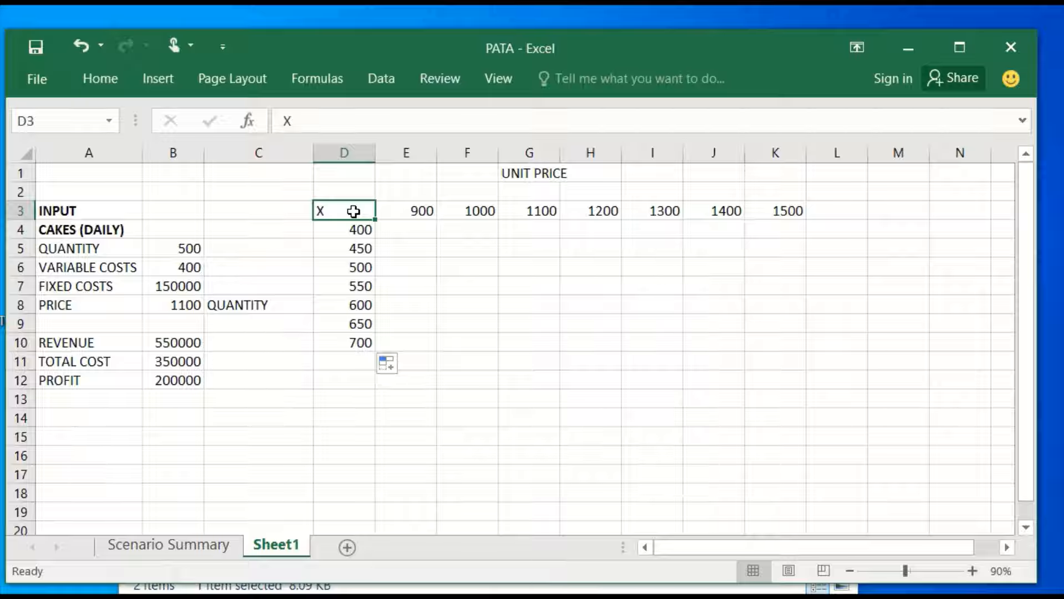
text(=)
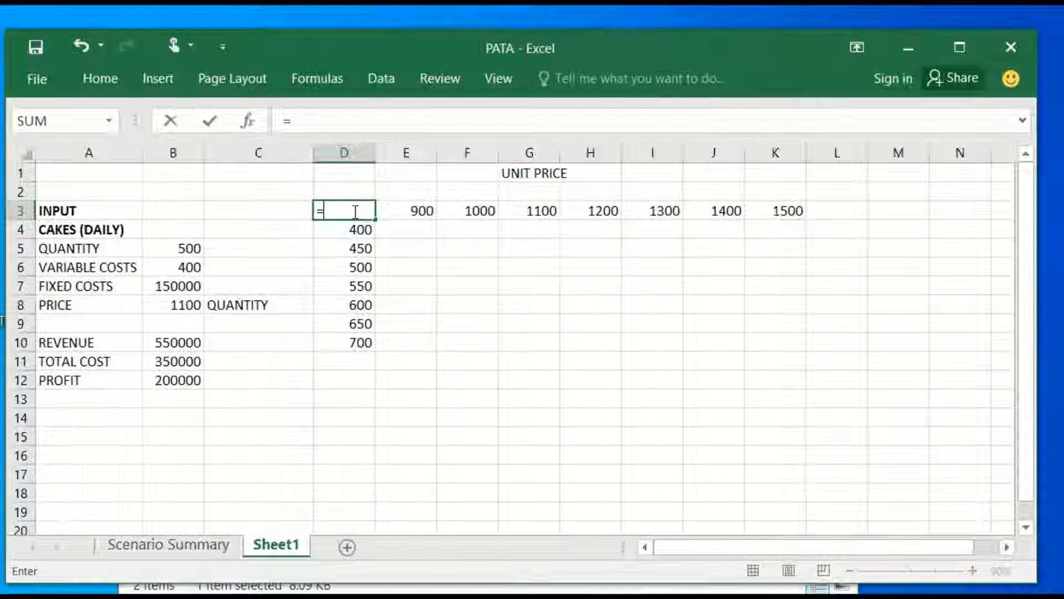
click(161, 380)
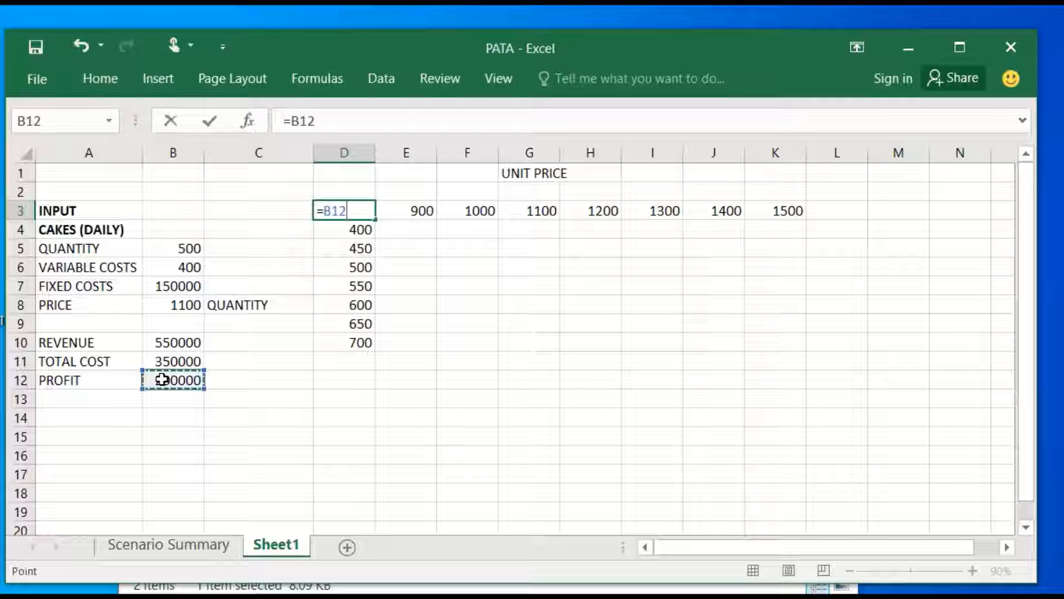
click(210, 121)
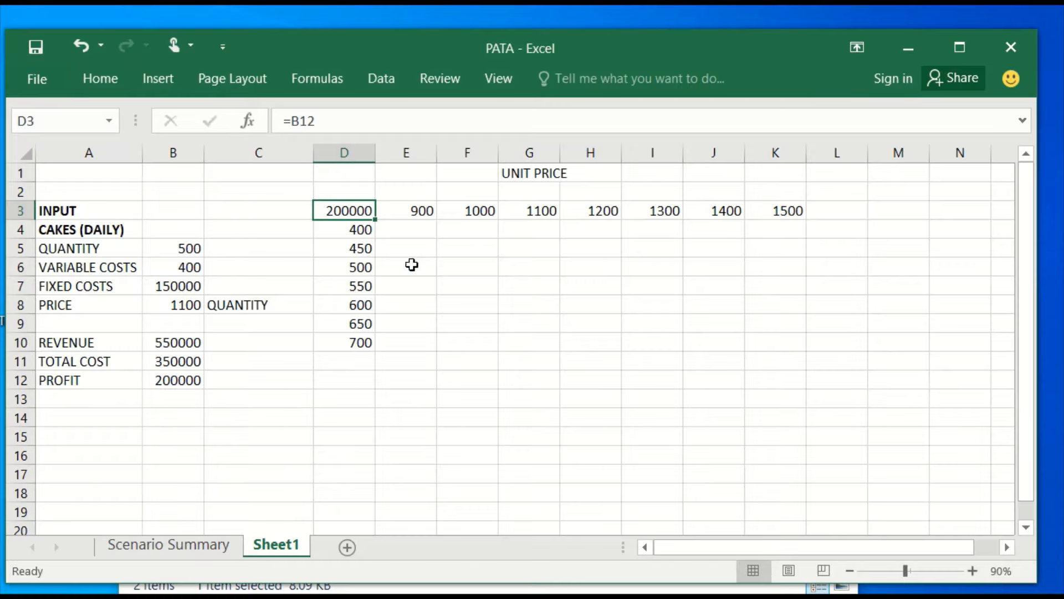
Create a What-If data table over D3:K10 with the price B8 as row input cell and the quantity B5 as column input cell.
mouse_move(338, 213)
mouse_down()
mouse_move(541, 266)
mouse_move(770, 348)
mouse_up()
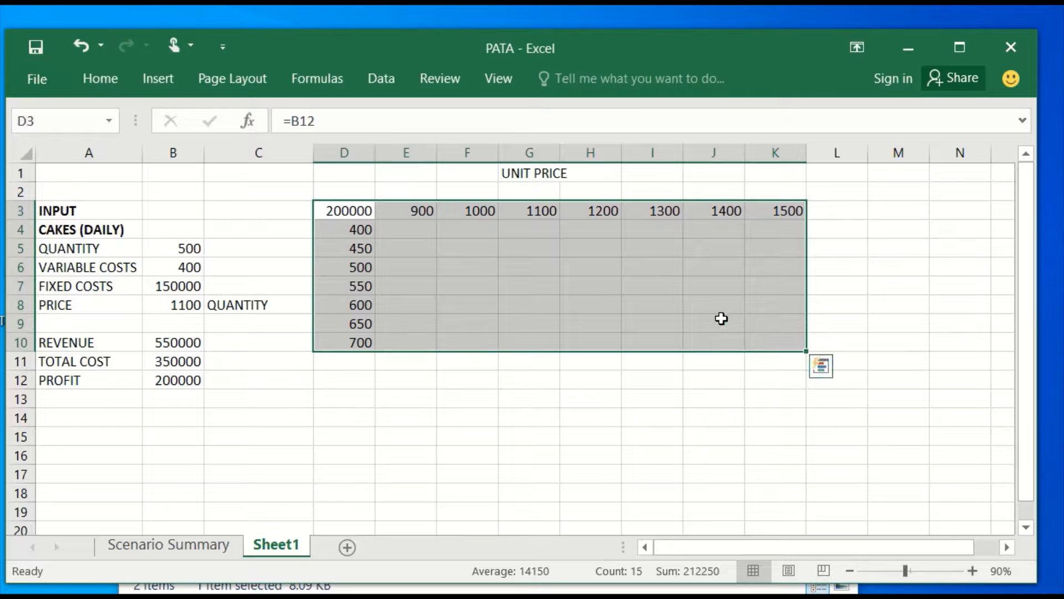
click(381, 83)
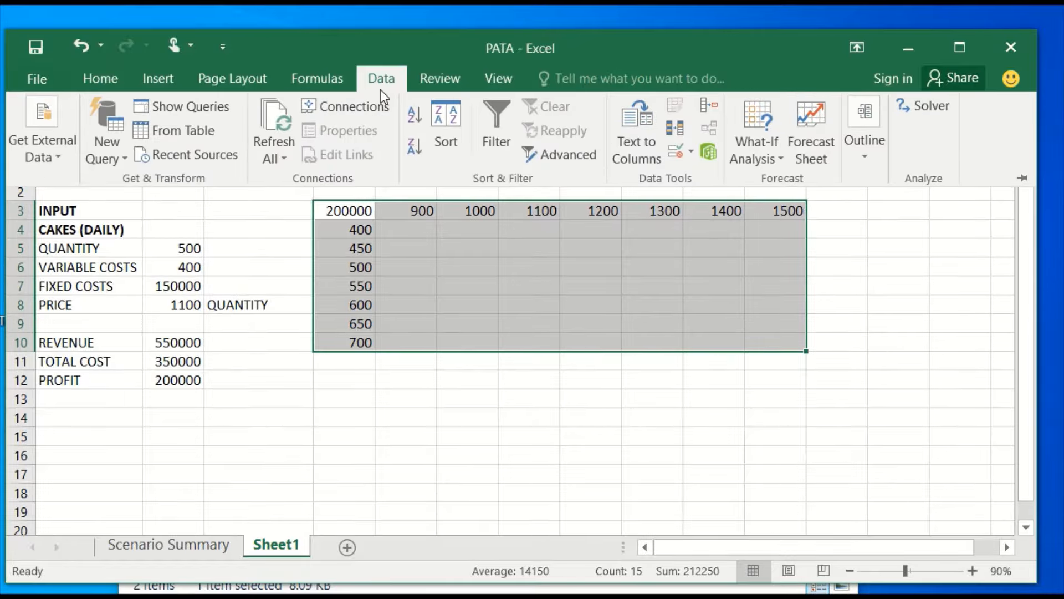
click(760, 165)
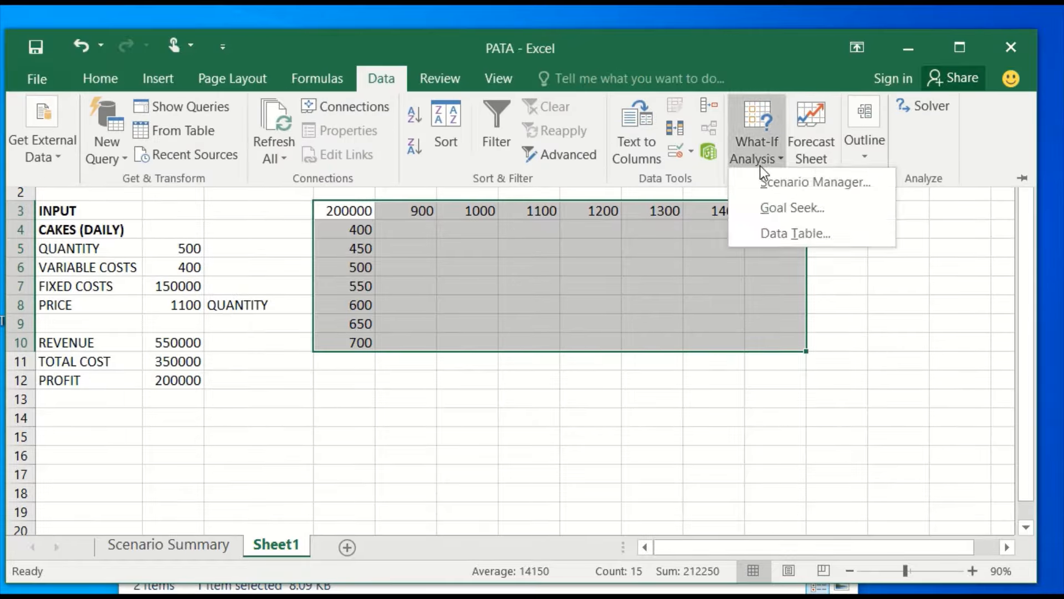
click(777, 234)
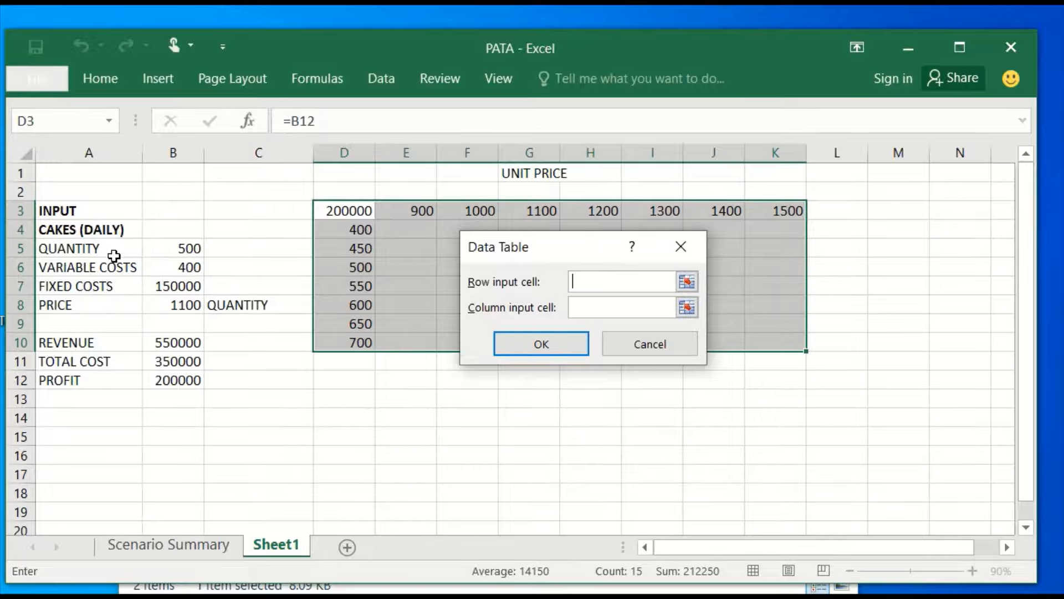
click(186, 306)
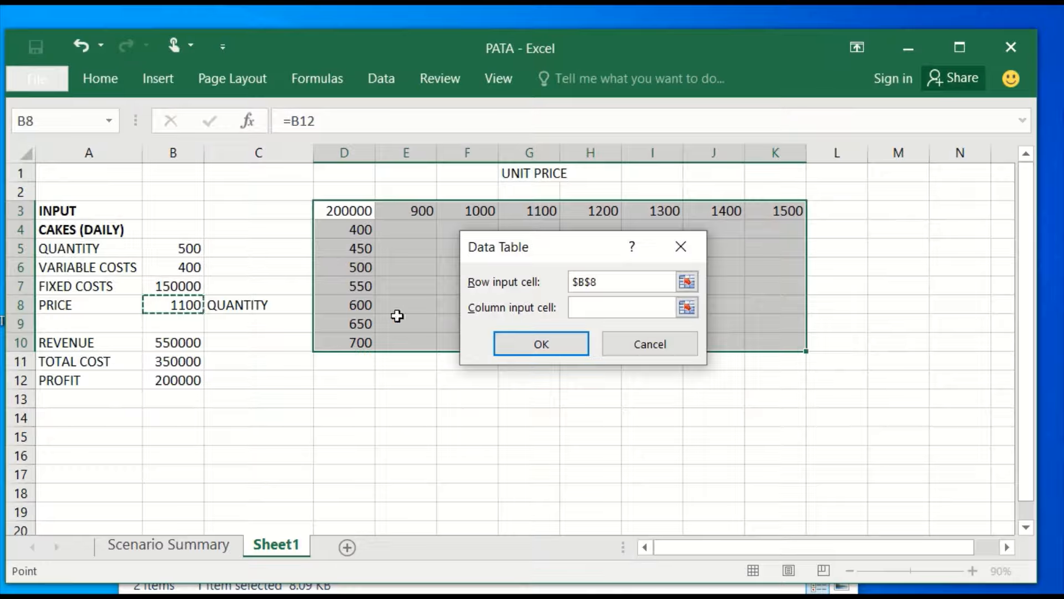
click(577, 314)
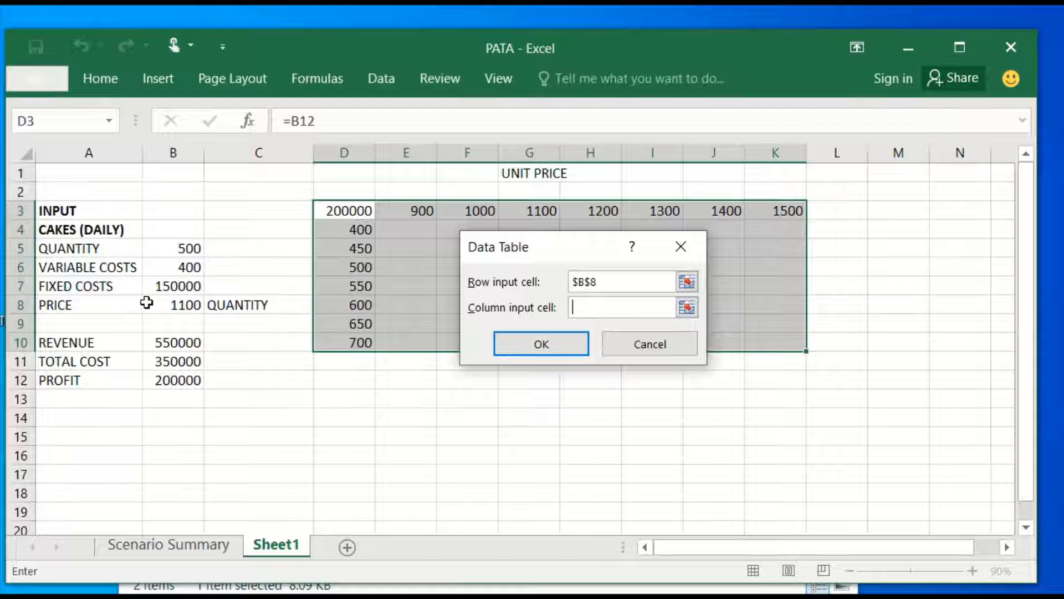
click(172, 250)
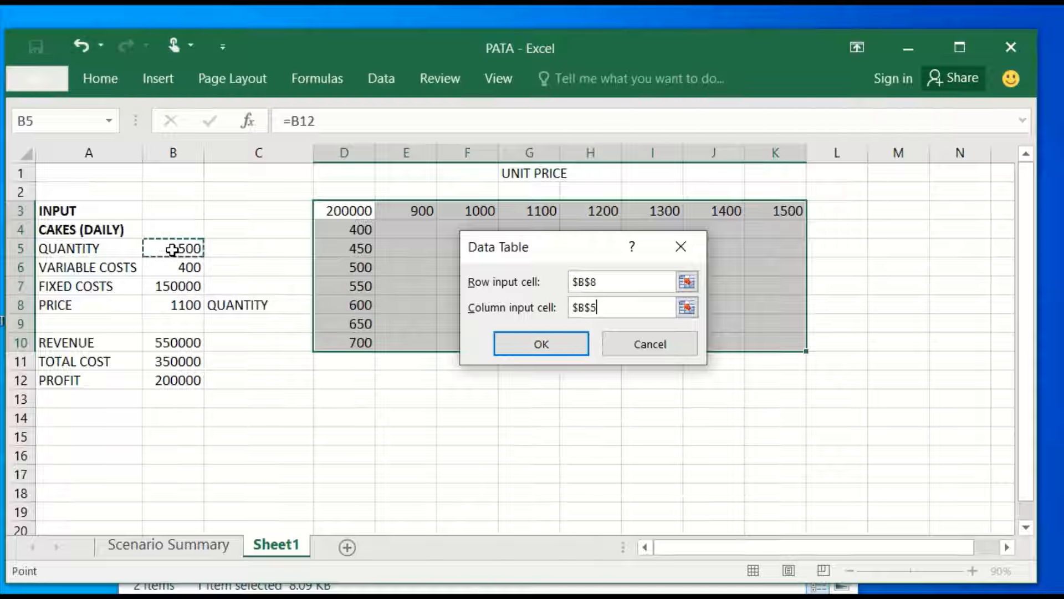
click(563, 346)
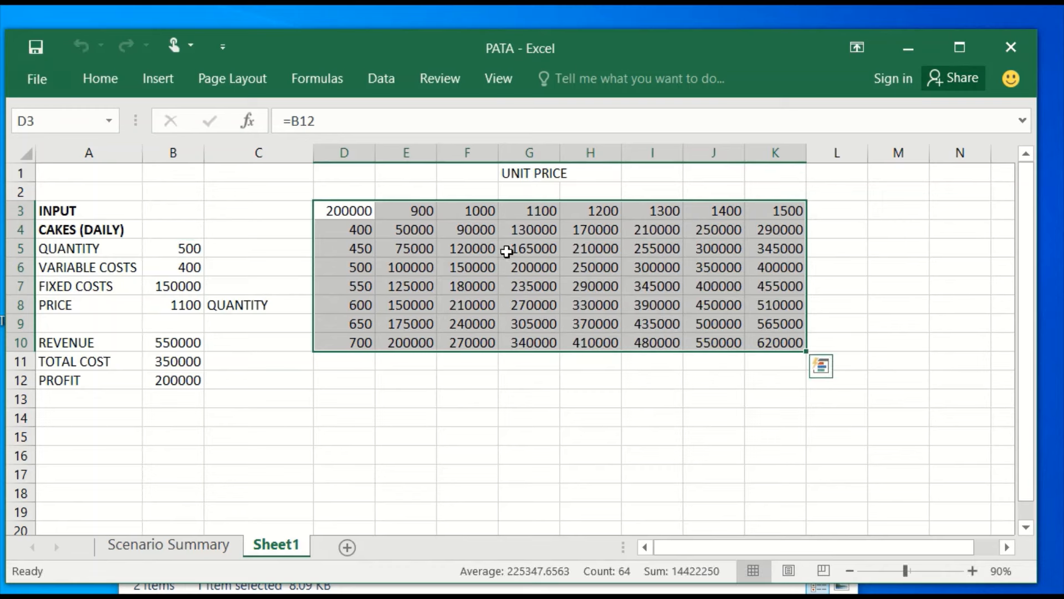
Apply all borders to the data table range D3:K10.
click(104, 84)
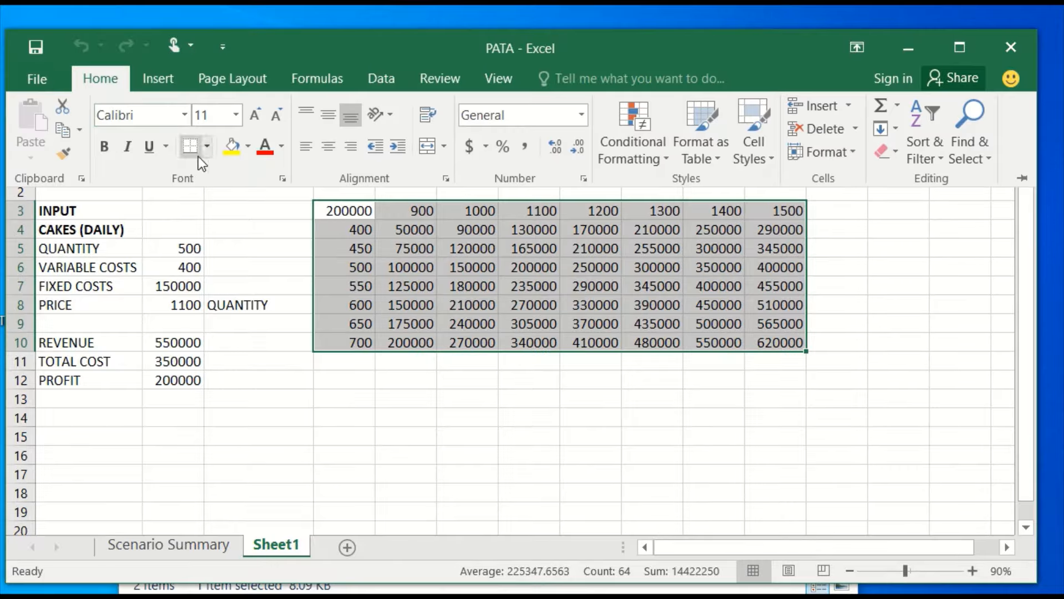
click(207, 153)
click(209, 324)
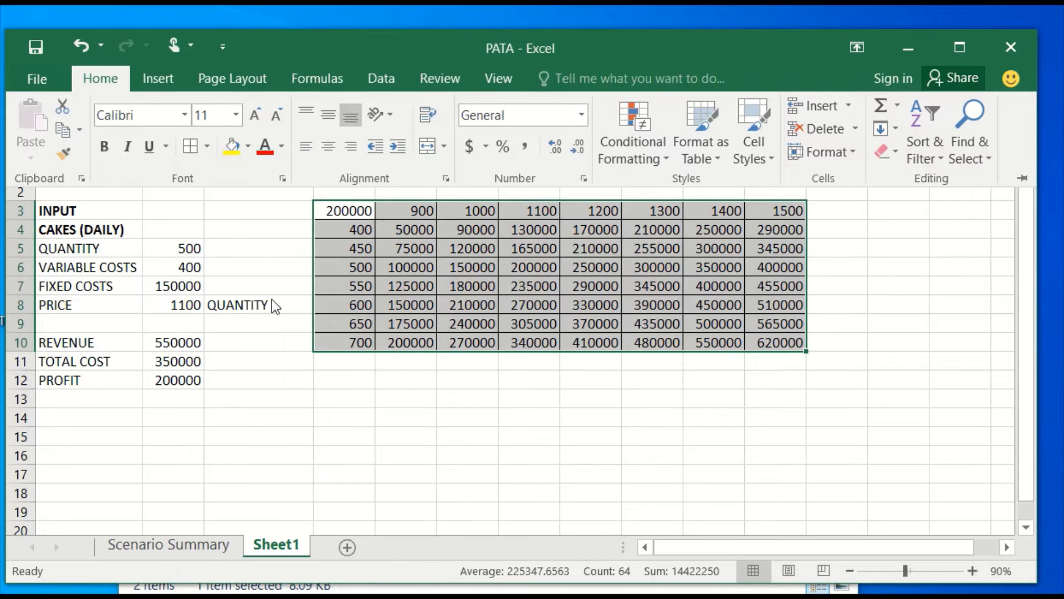
Bold the data table's header row D3:K3 and the quantity values in D4:D10.
click(776, 209)
drag(776, 210, 348, 345)
key(ctrl+b)
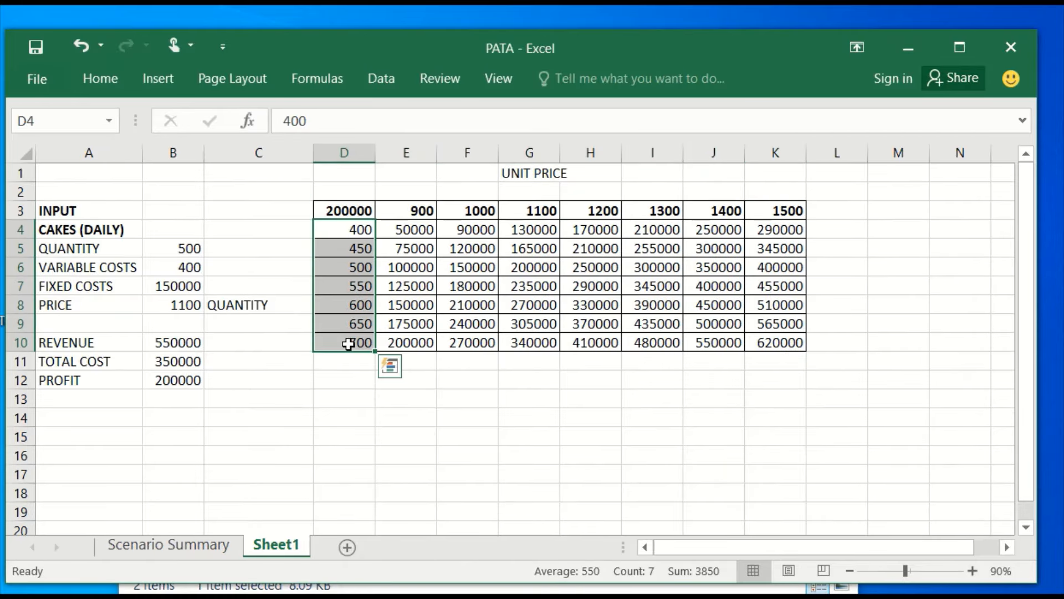
key(ctrl+b)
Rotate the QUANTITY label in C8 so its text reads vertically upward.
click(256, 311)
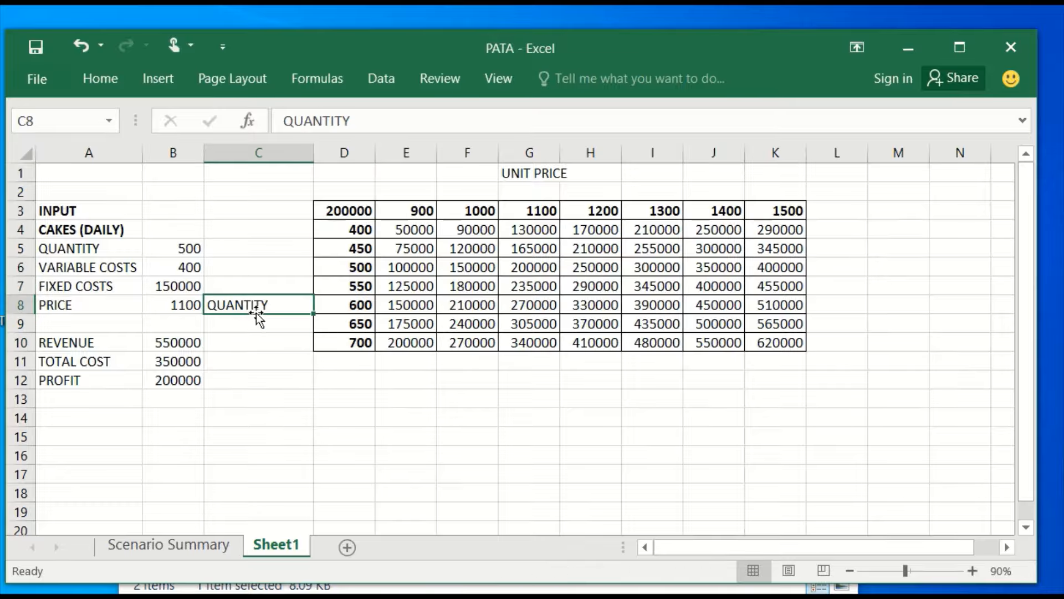
click(101, 80)
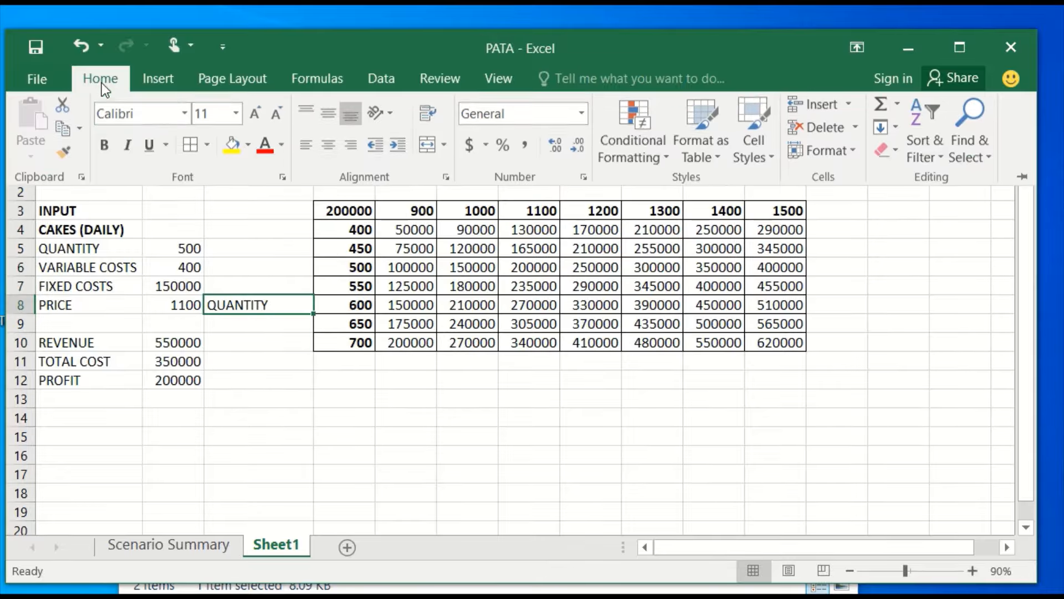
click(388, 119)
click(396, 216)
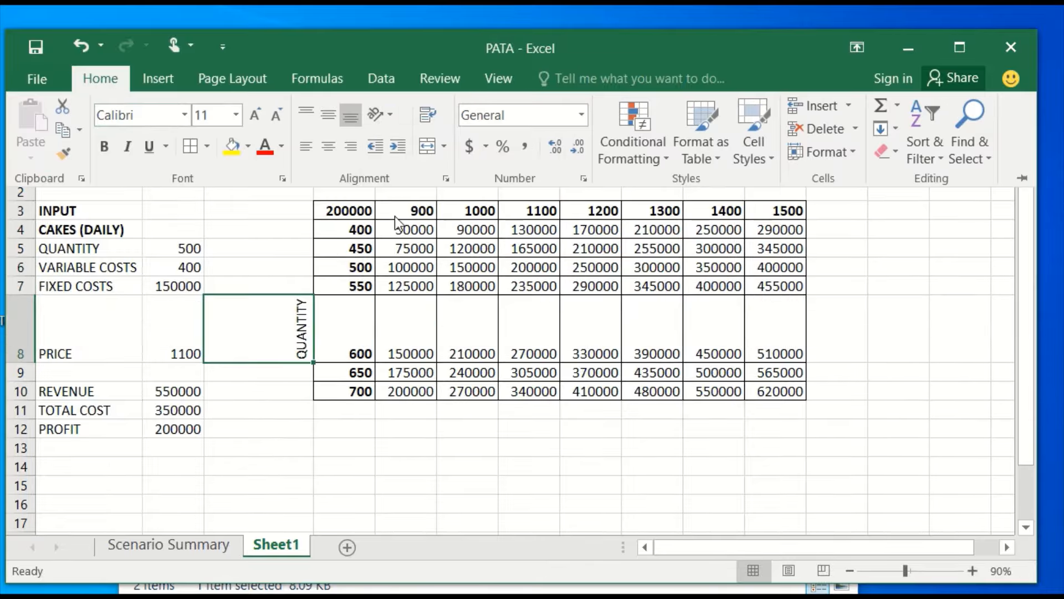
click(267, 239)
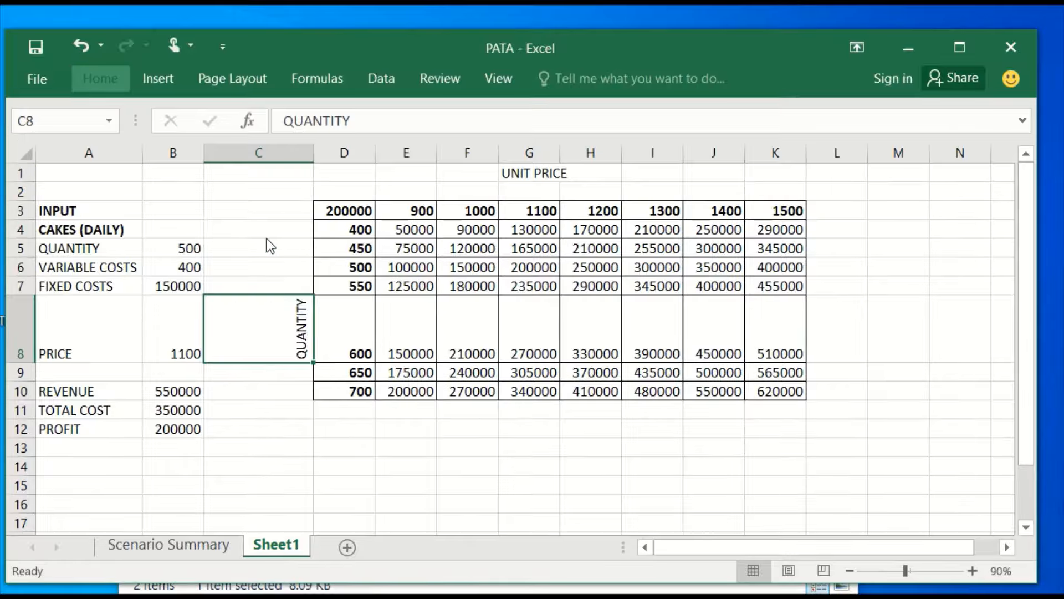
Autofit column C to the rotated label, then widen it slightly, keeping it narrower than its original width.
double_click(314, 145)
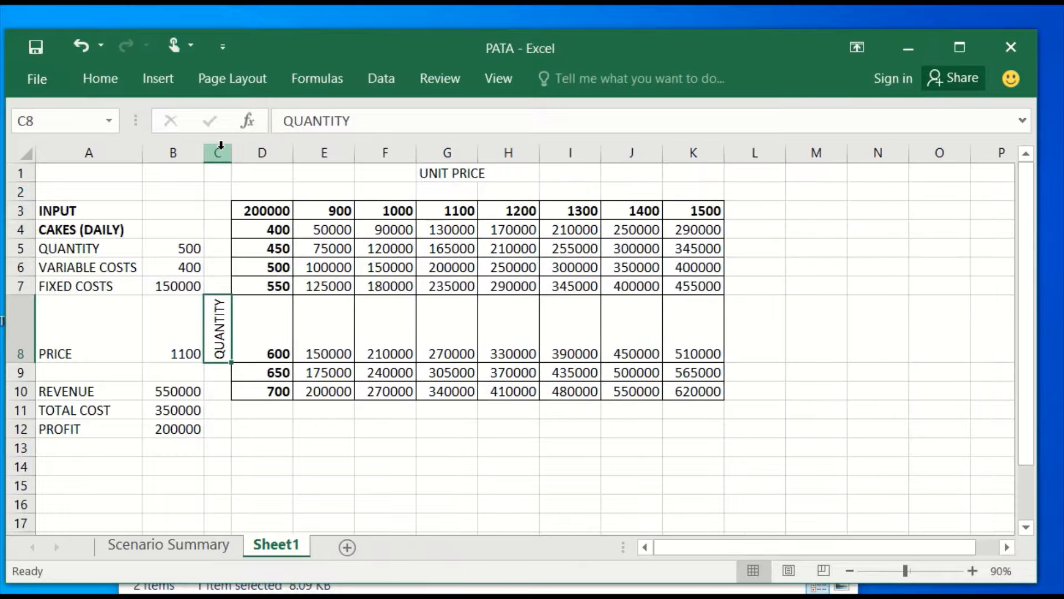
drag(231, 151, 272, 151)
click(304, 320)
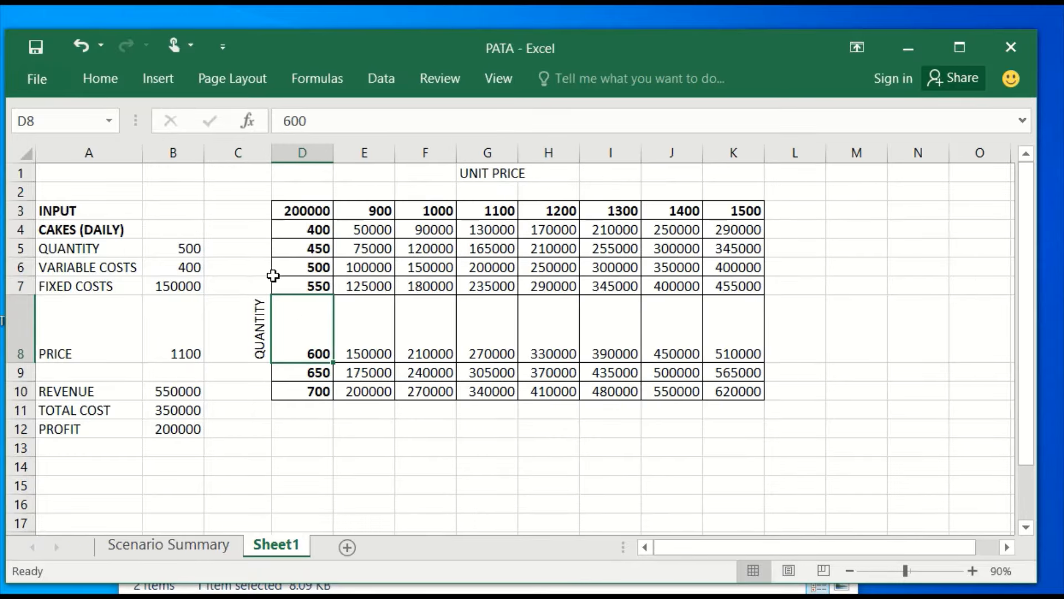
Merge and center C5:C8 around the QUANTITY label and align the label to the vertical middle.
drag(240, 244, 240, 341)
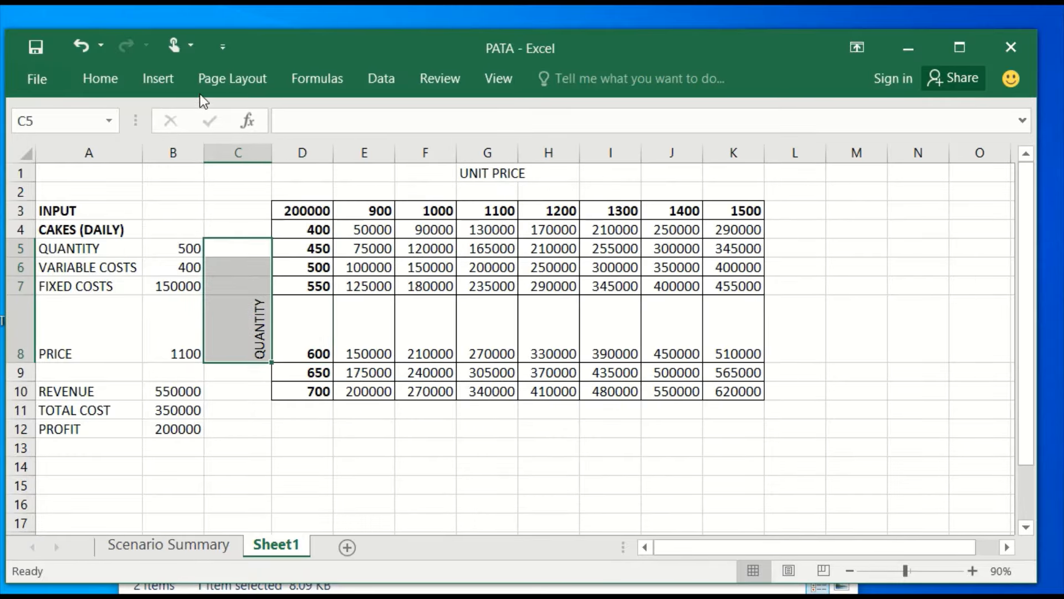
click(113, 88)
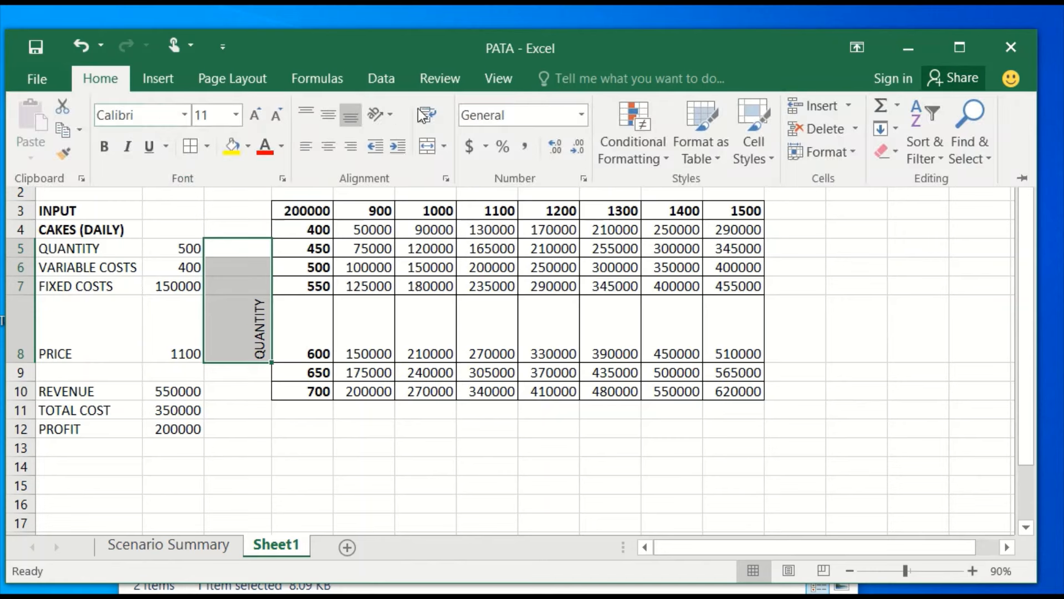
click(428, 148)
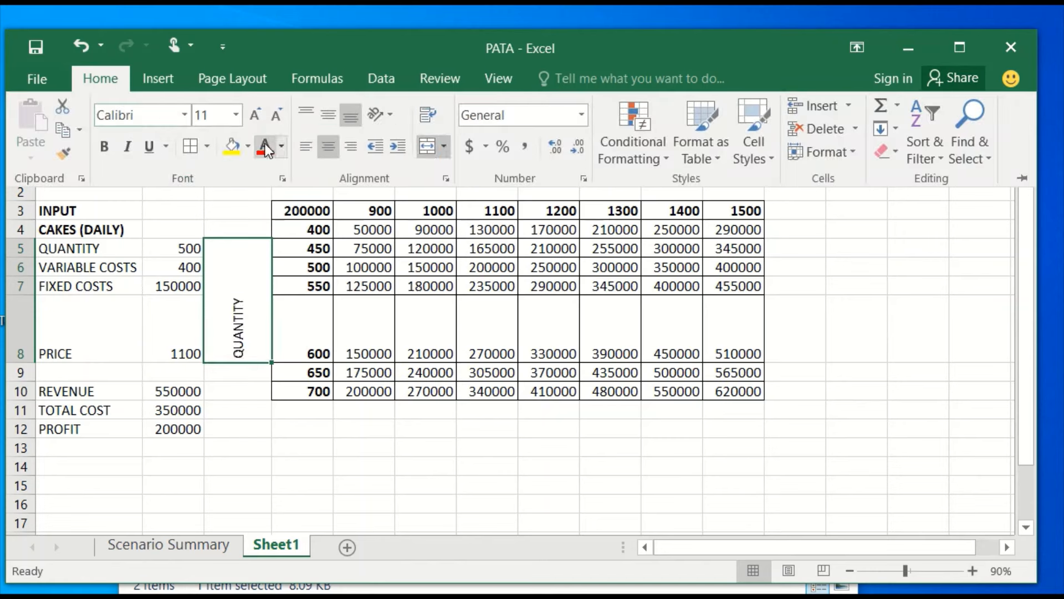
click(327, 117)
click(220, 225)
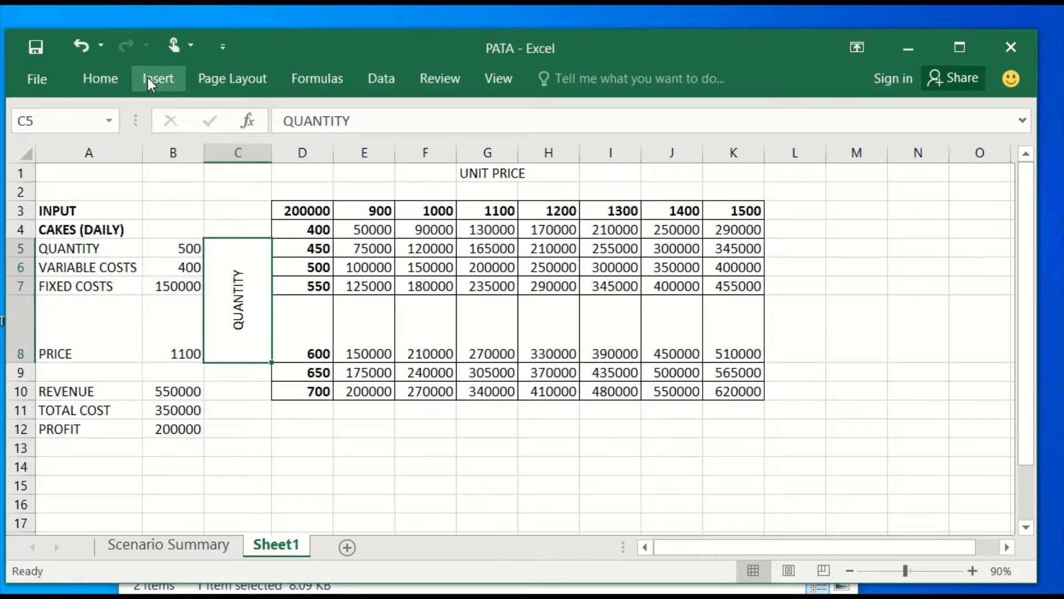
Right-align the merged QUANTITY label beside the data table and make it bold.
click(107, 78)
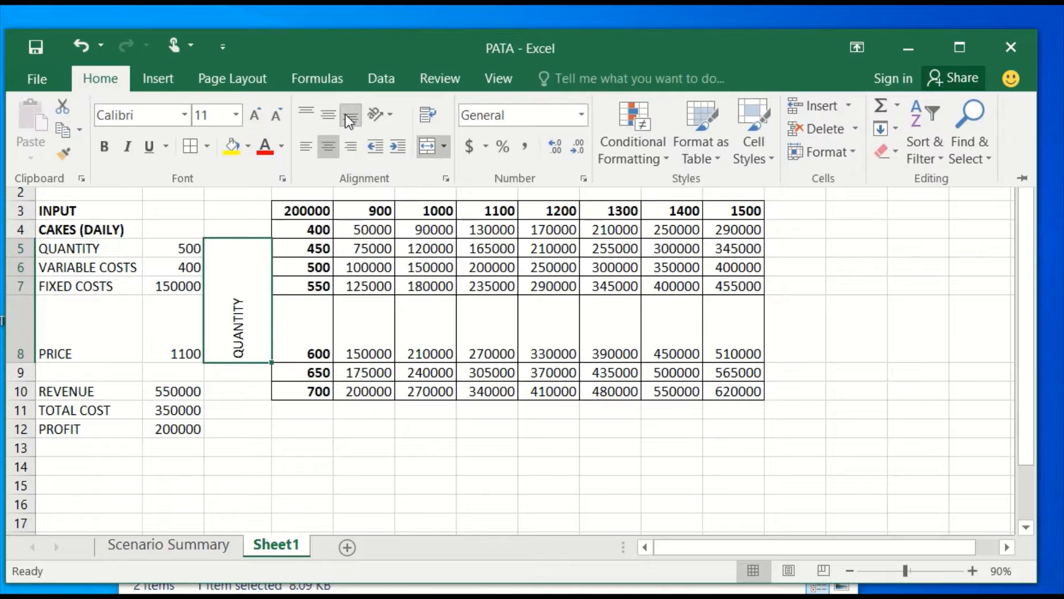
click(347, 149)
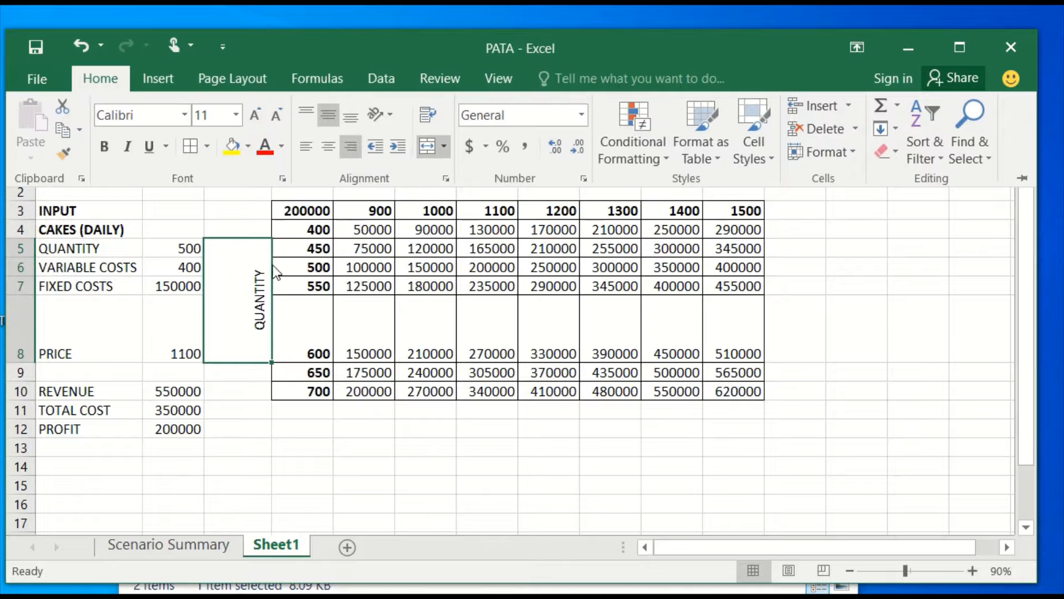
key(ctrl+b)
click(271, 416)
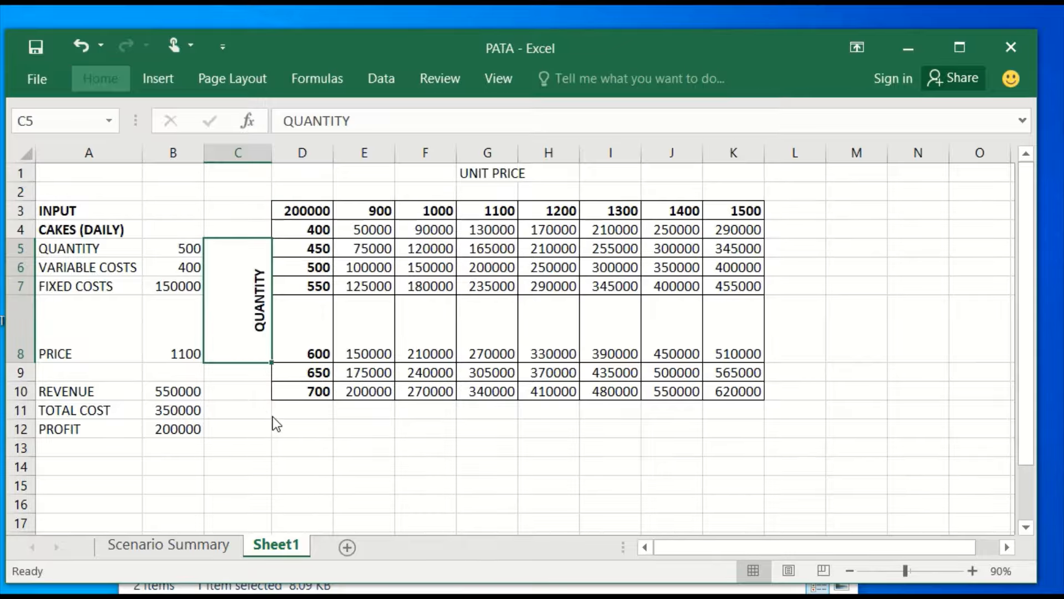
Autofit the height of row 8 and bold the UNIT PRICE heading in G1.
double_click(16, 362)
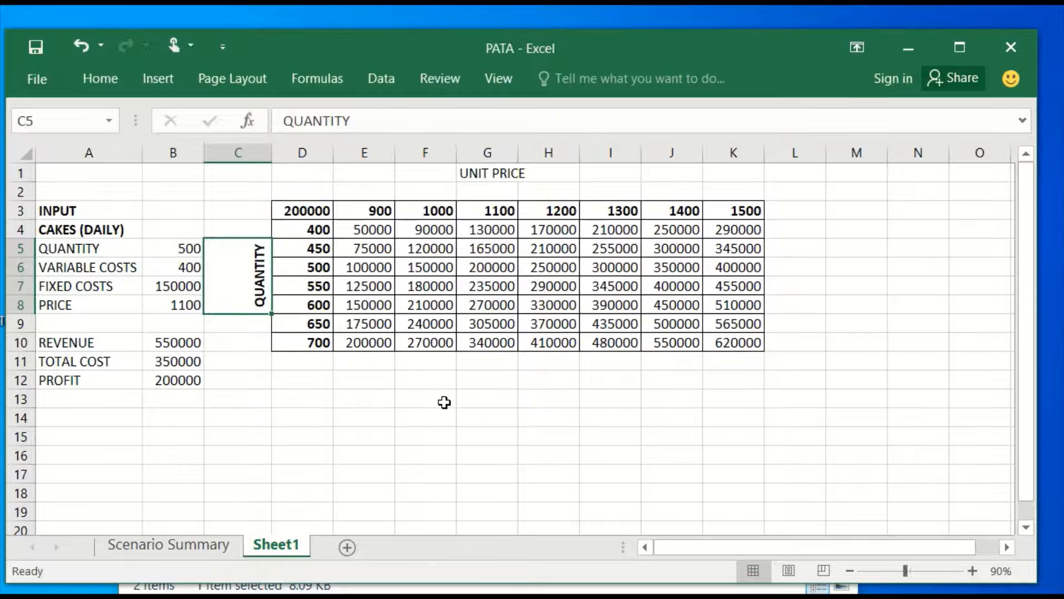
click(380, 423)
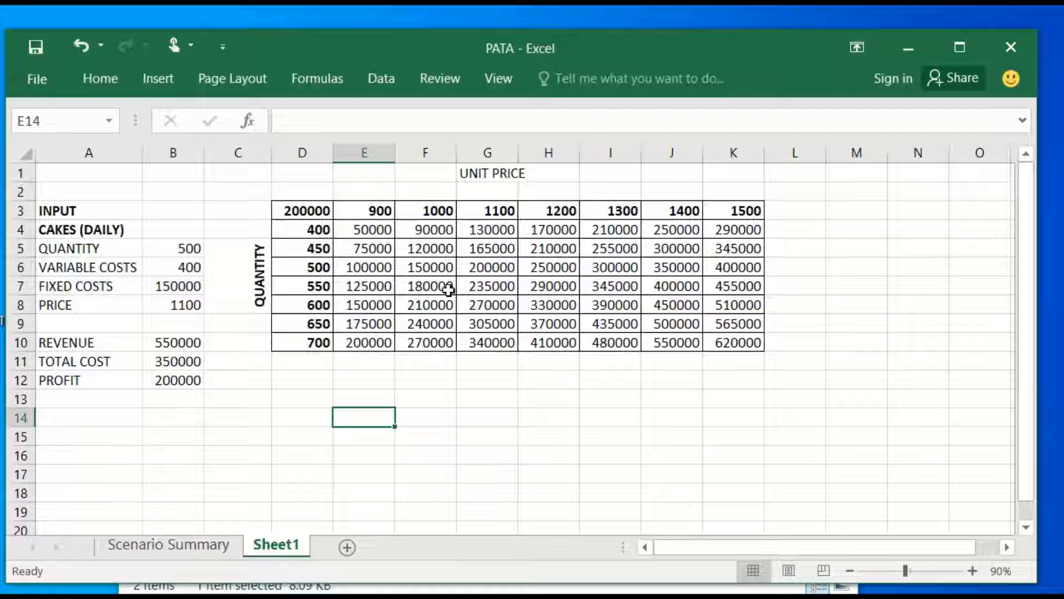
click(494, 175)
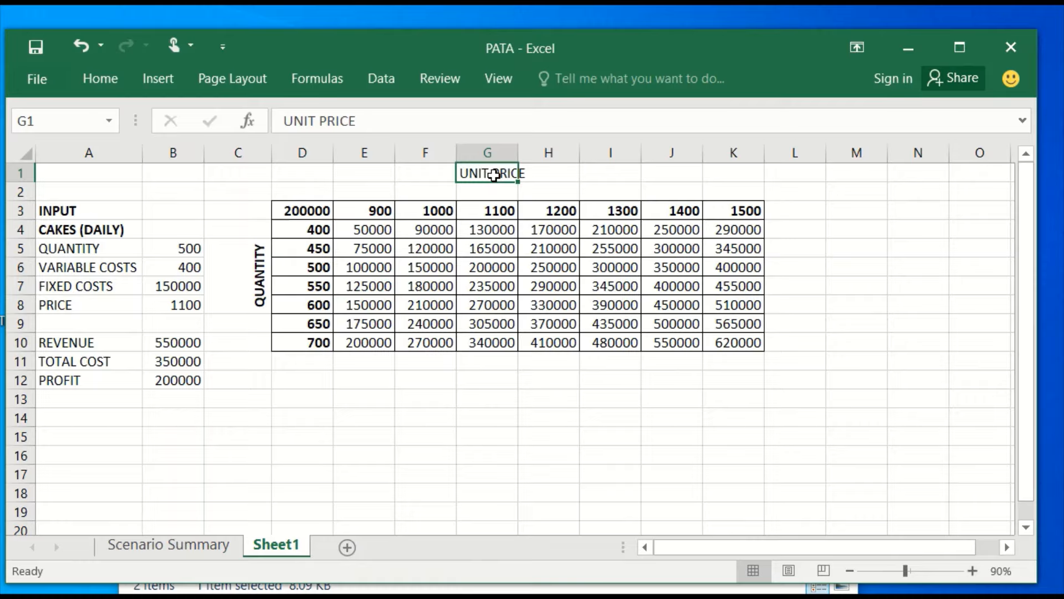
key(ctrl+b)
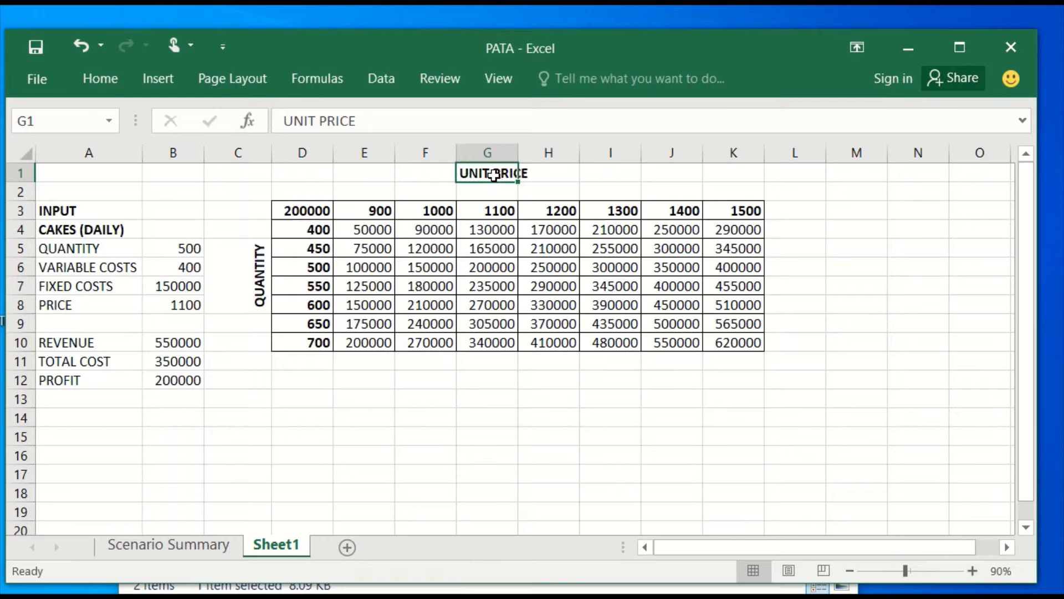